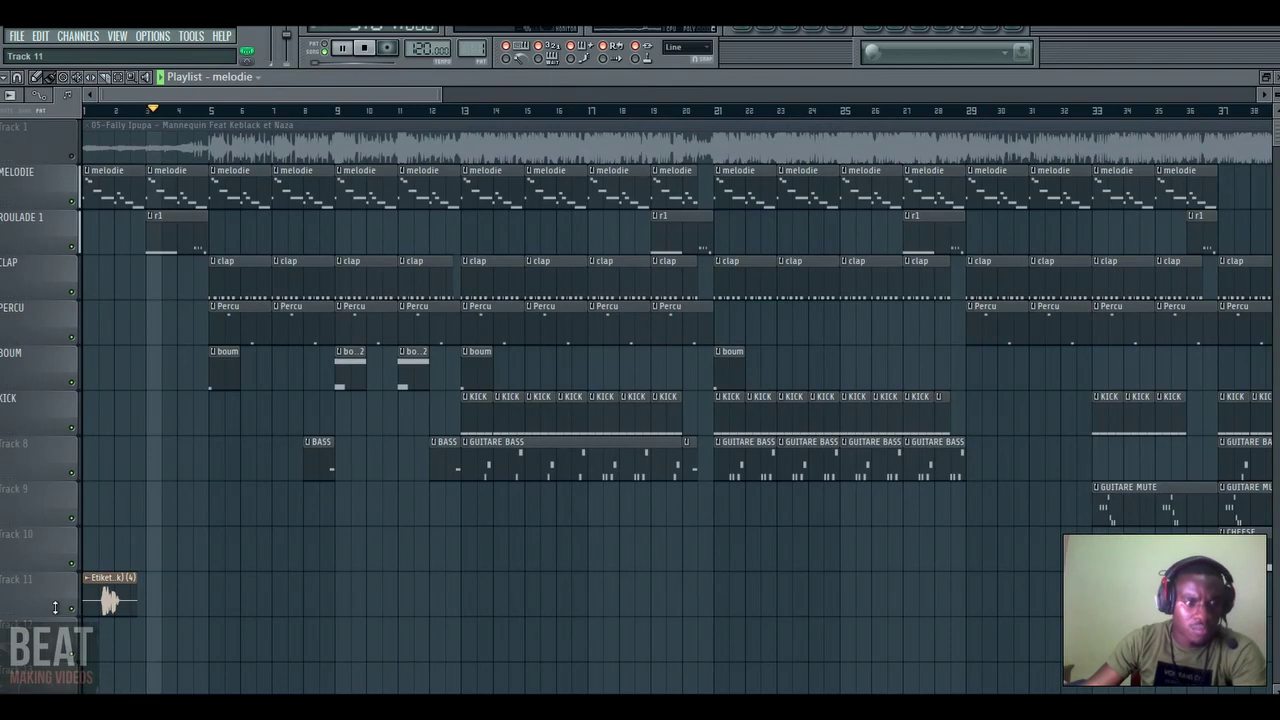
- Solo the MELODIE track and open the melodie clip's Hypersonic 2 notes in the piano roll
right_click(71, 201)
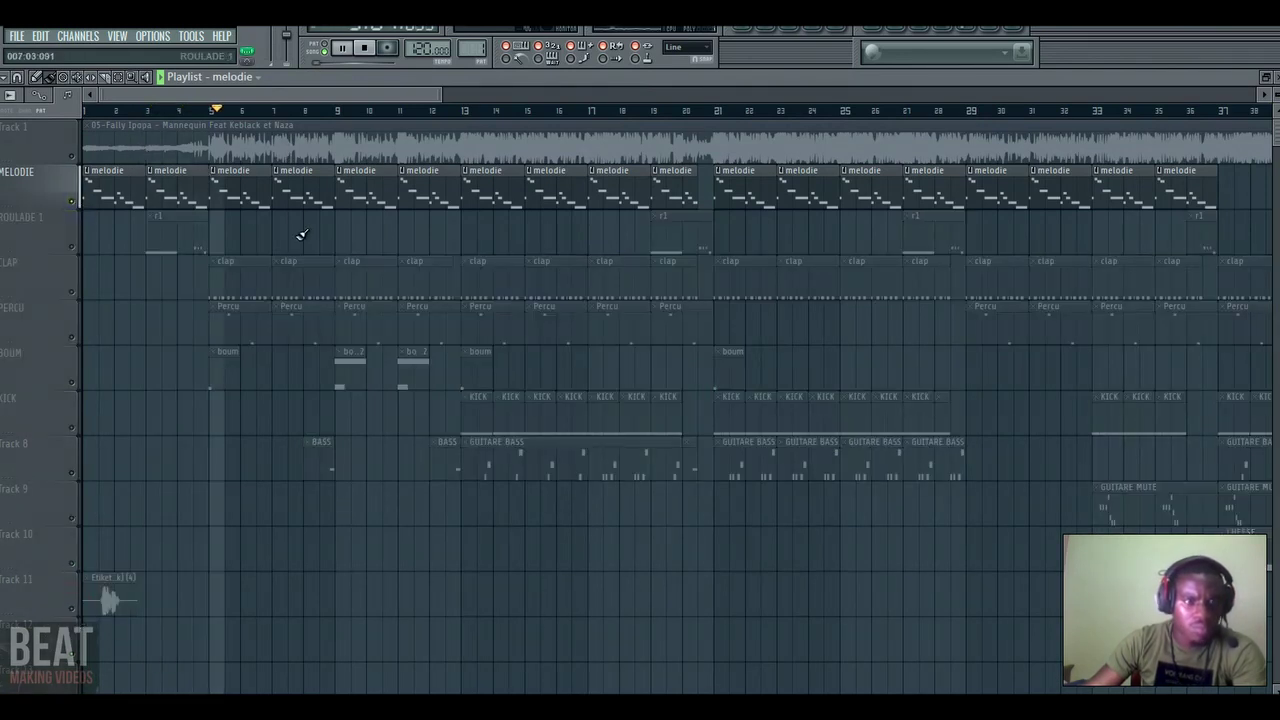
double_click(294, 199)
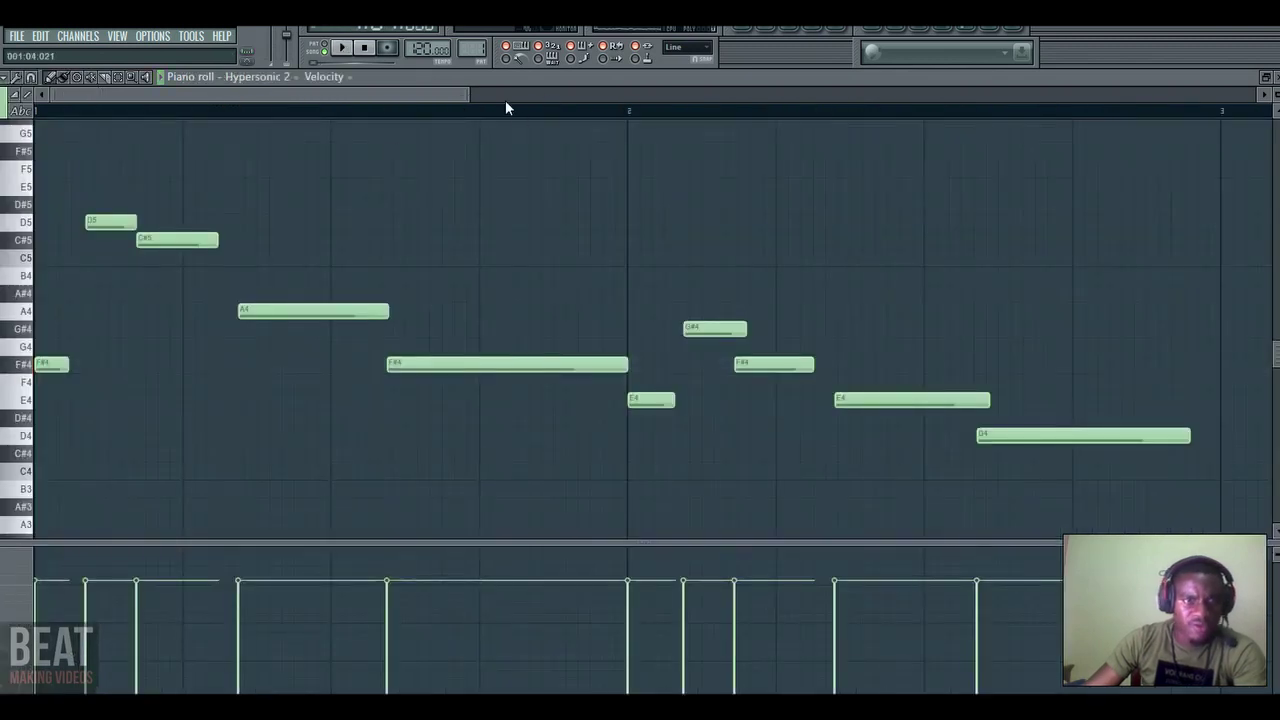
drag(467, 96, 409, 95)
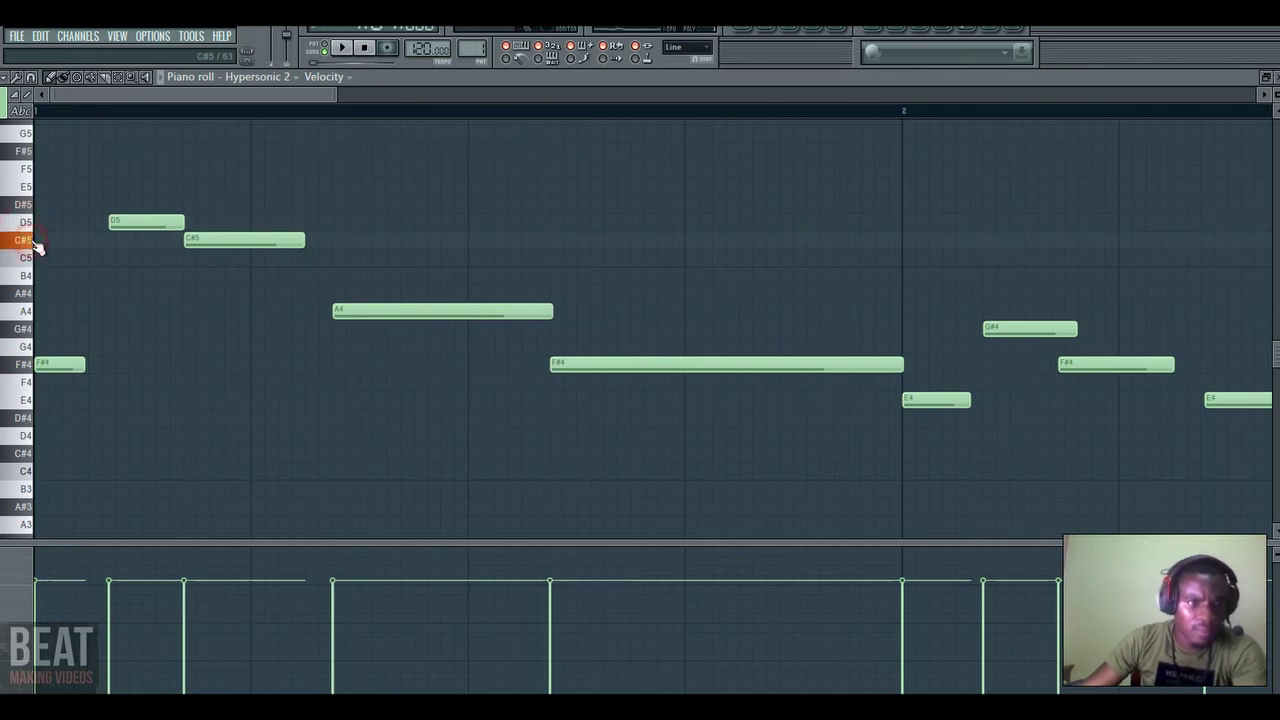
- Play back the Hypersonic 2 melody in the piano roll and return to the playlist
key(space)
key(space)
drag(337, 95, 640, 104)
key(space)
key(space)
click(749, 35)
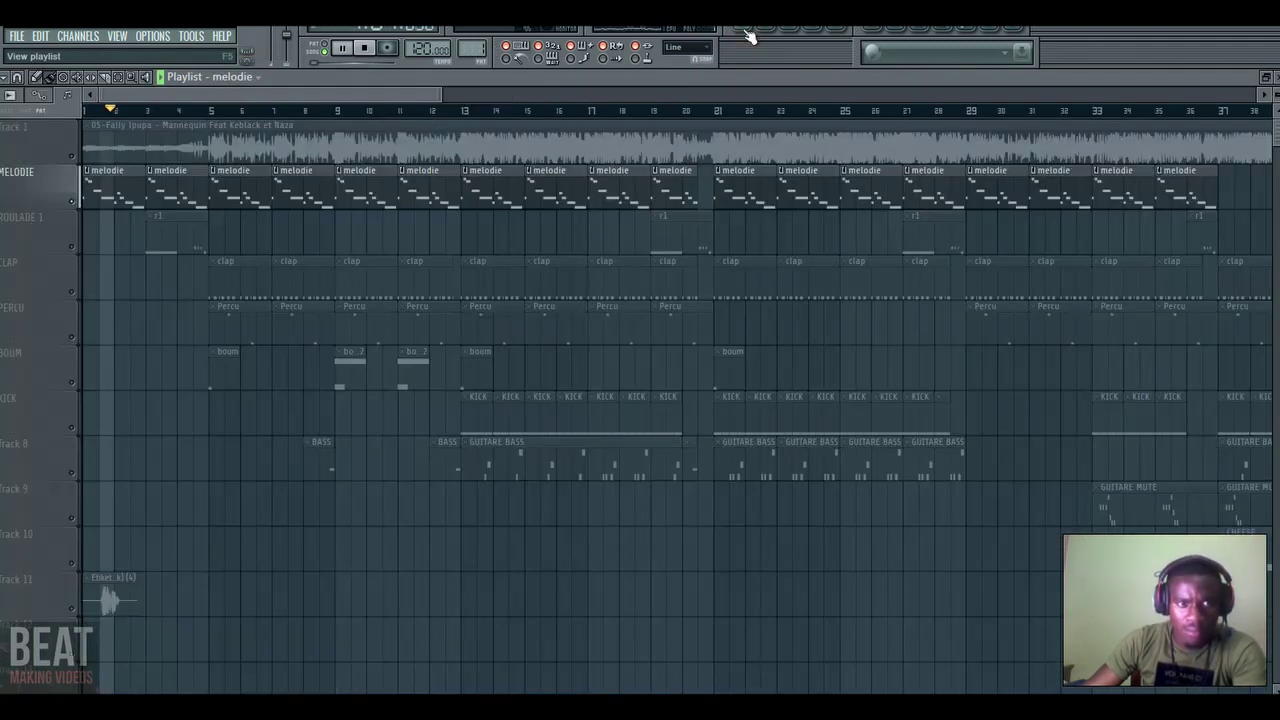
- Unmute the ROULADE 1 and PERCU tracks and play the arrangement from bar 5
click(72, 247)
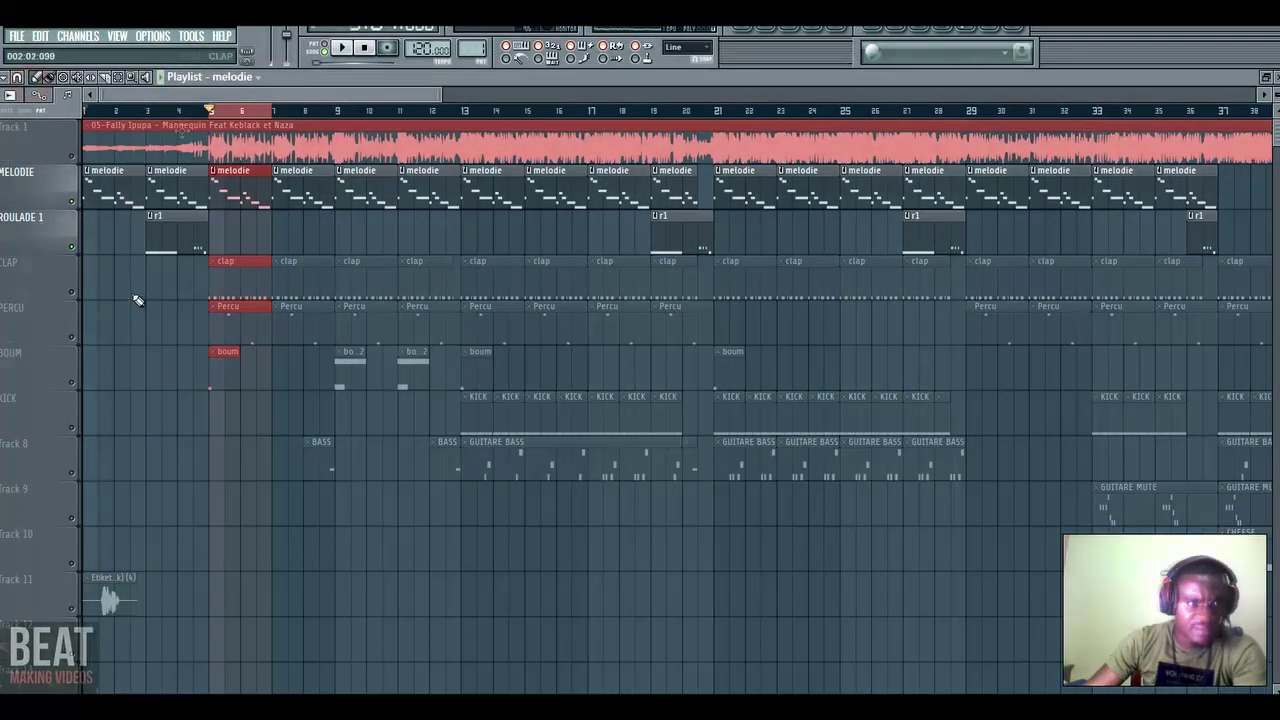
click(133, 300)
click(71, 336)
key(space)
- Review and play the Percu pattern's Linn Conga notes in the piano roll, return to the playlist and stop playback
click(246, 307)
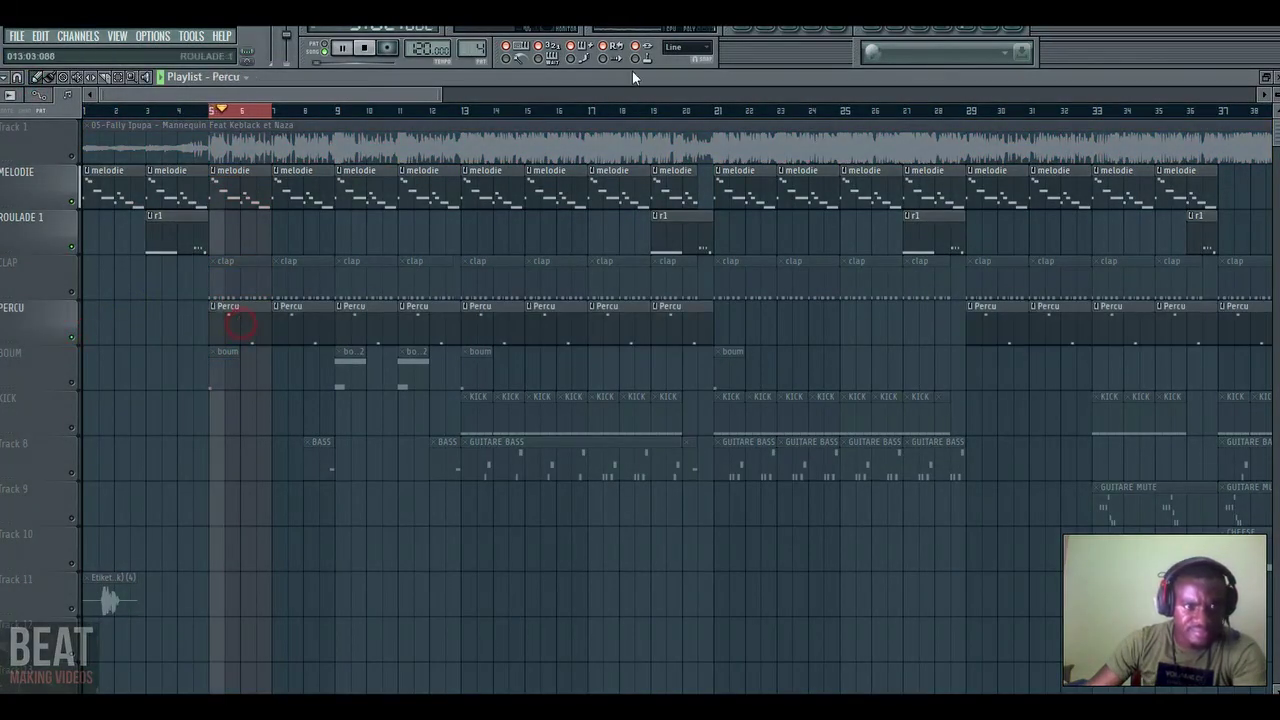
click(773, 30)
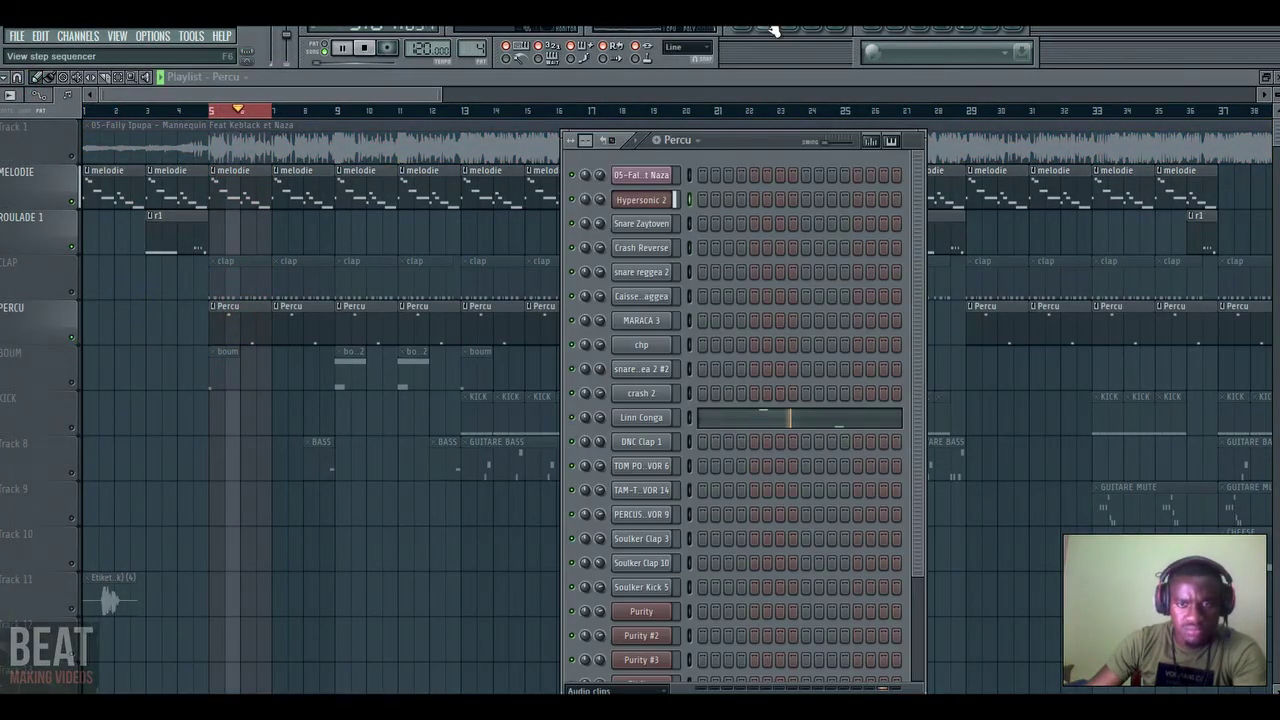
click(763, 418)
key(space)
click(18, 207)
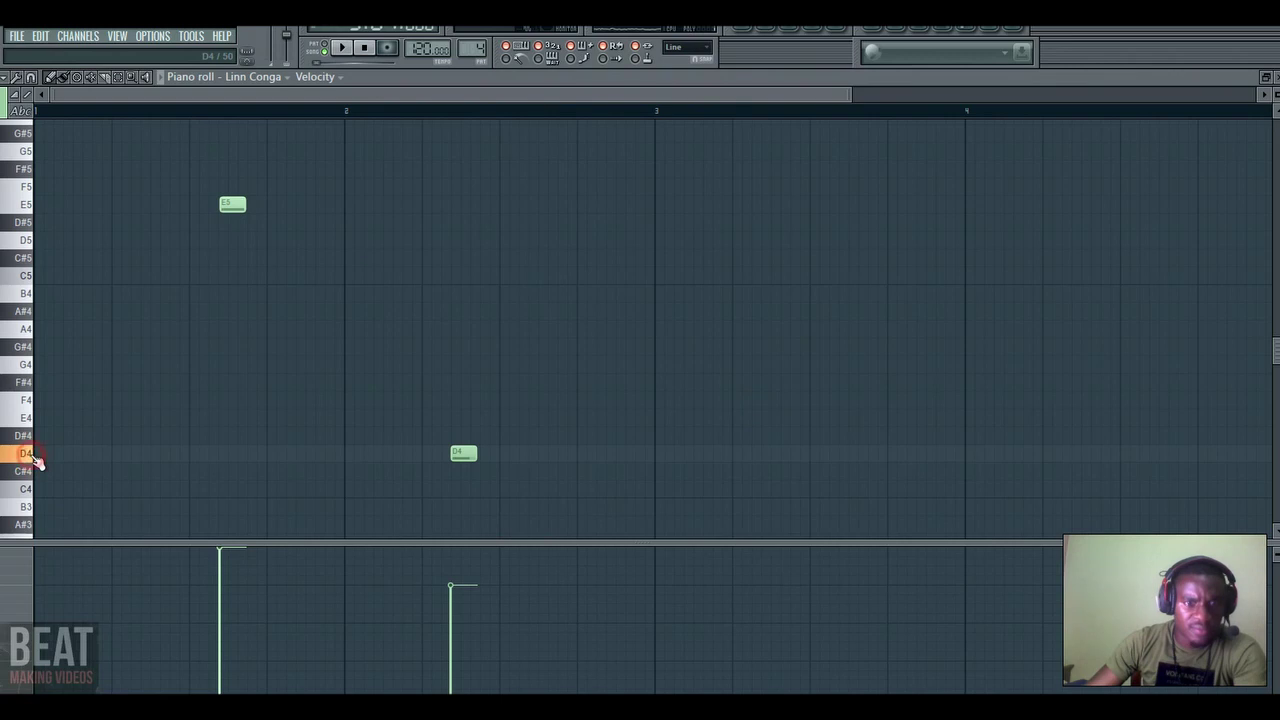
key(space)
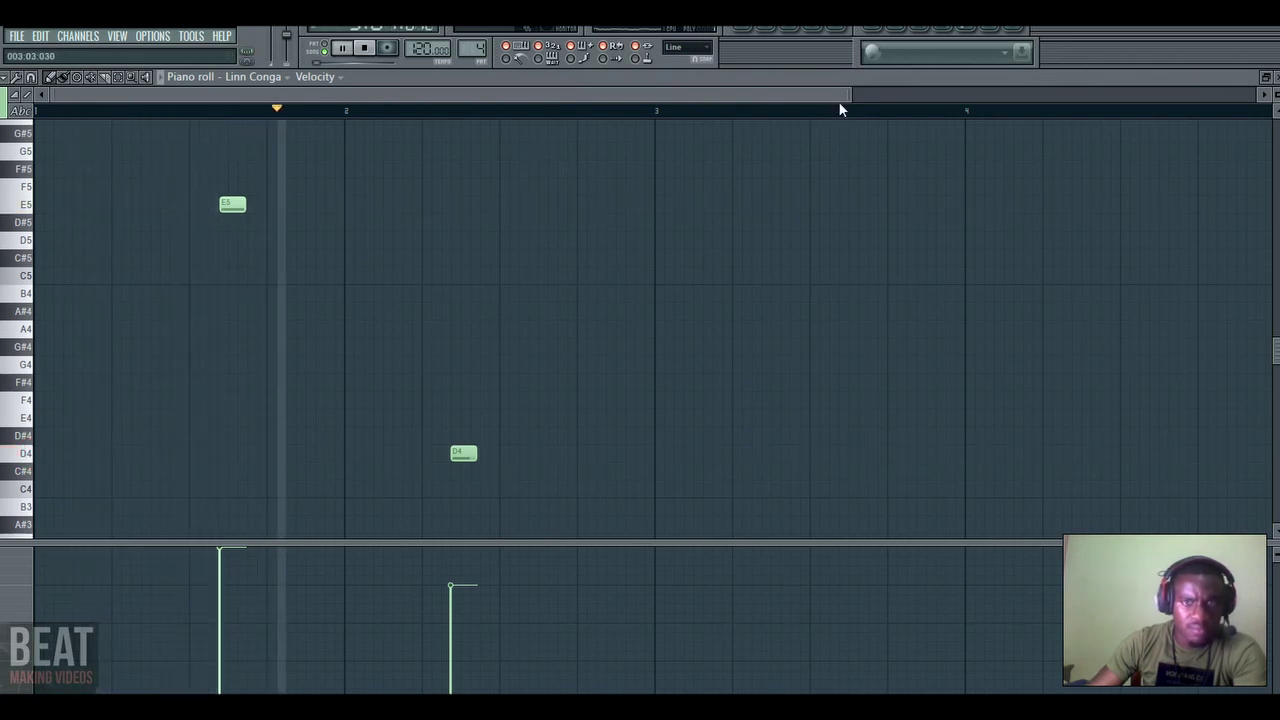
drag(847, 94, 658, 94)
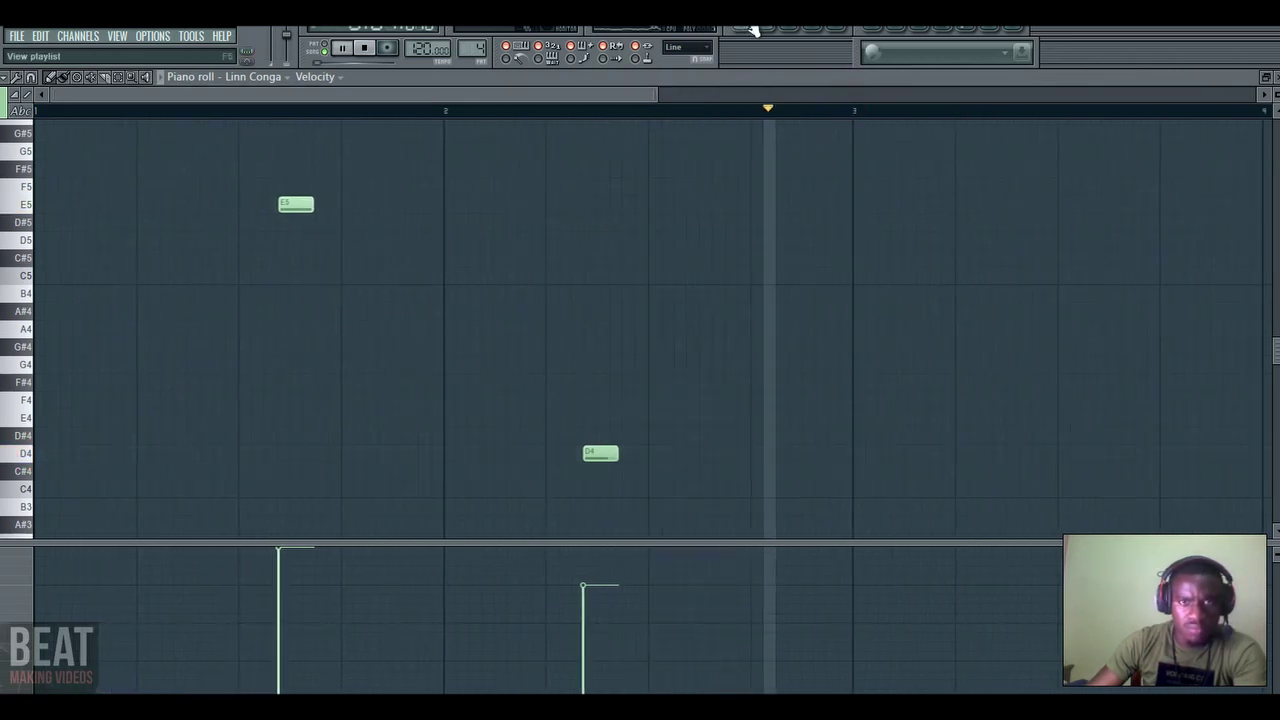
click(755, 30)
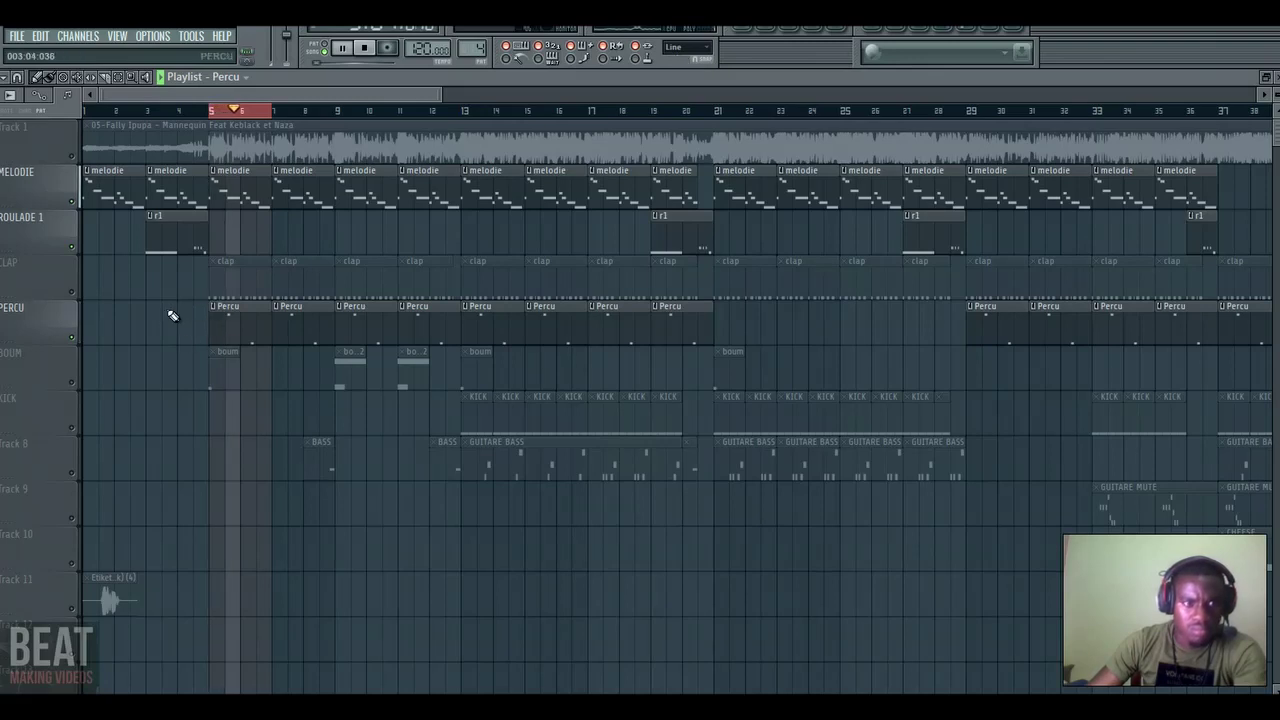
key(space)
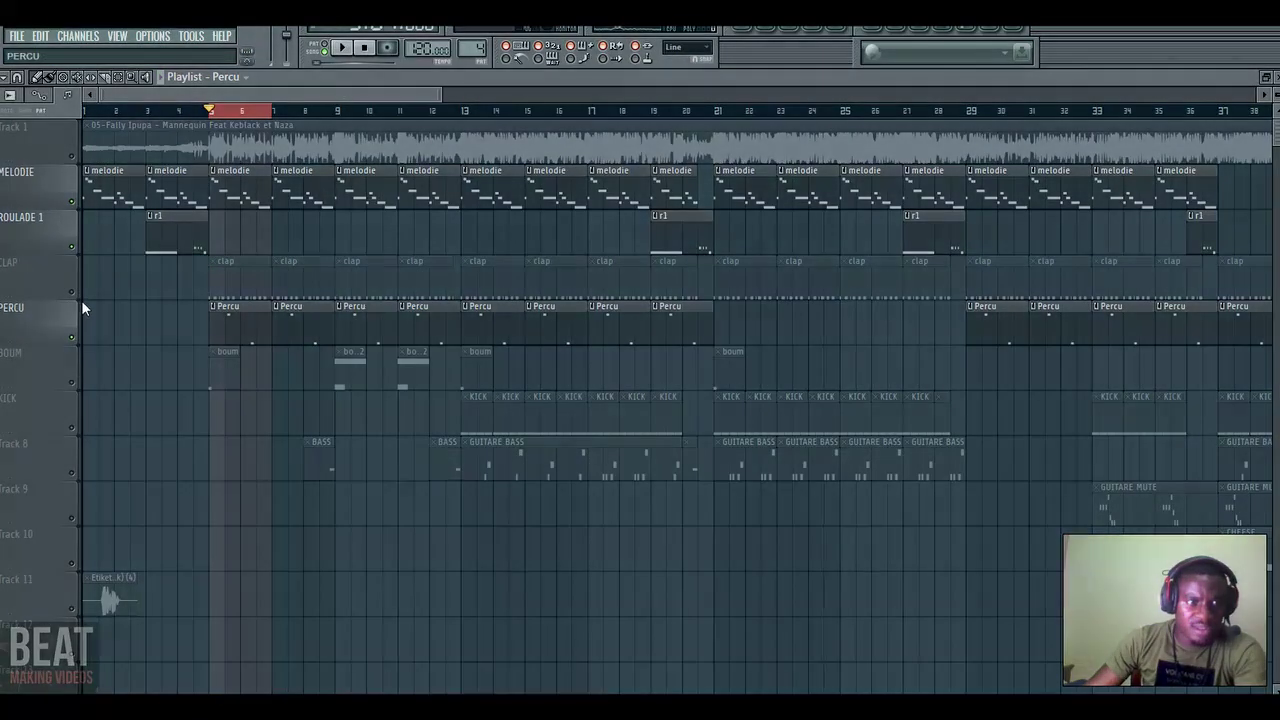
- Unmute the CLAP track and play the clap pattern's Soulker Clap 10 notes in the piano roll, ending back in the playlist
click(73, 293)
click(236, 264)
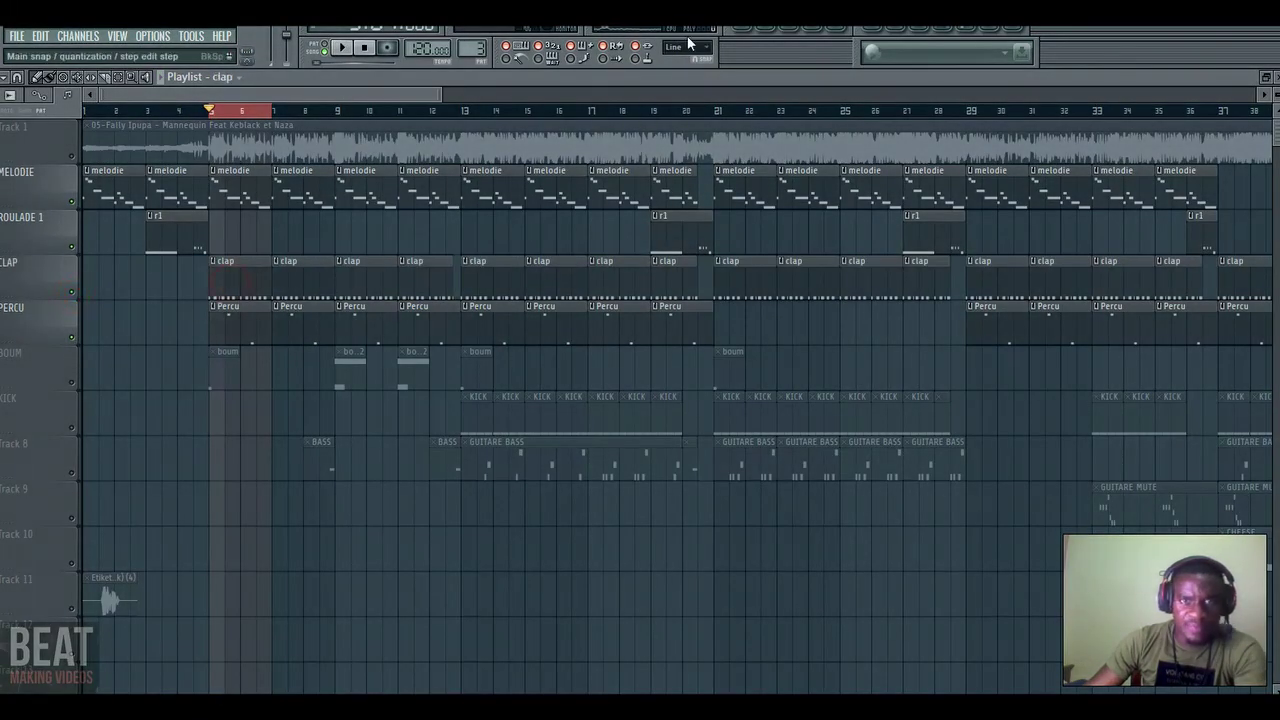
click(776, 30)
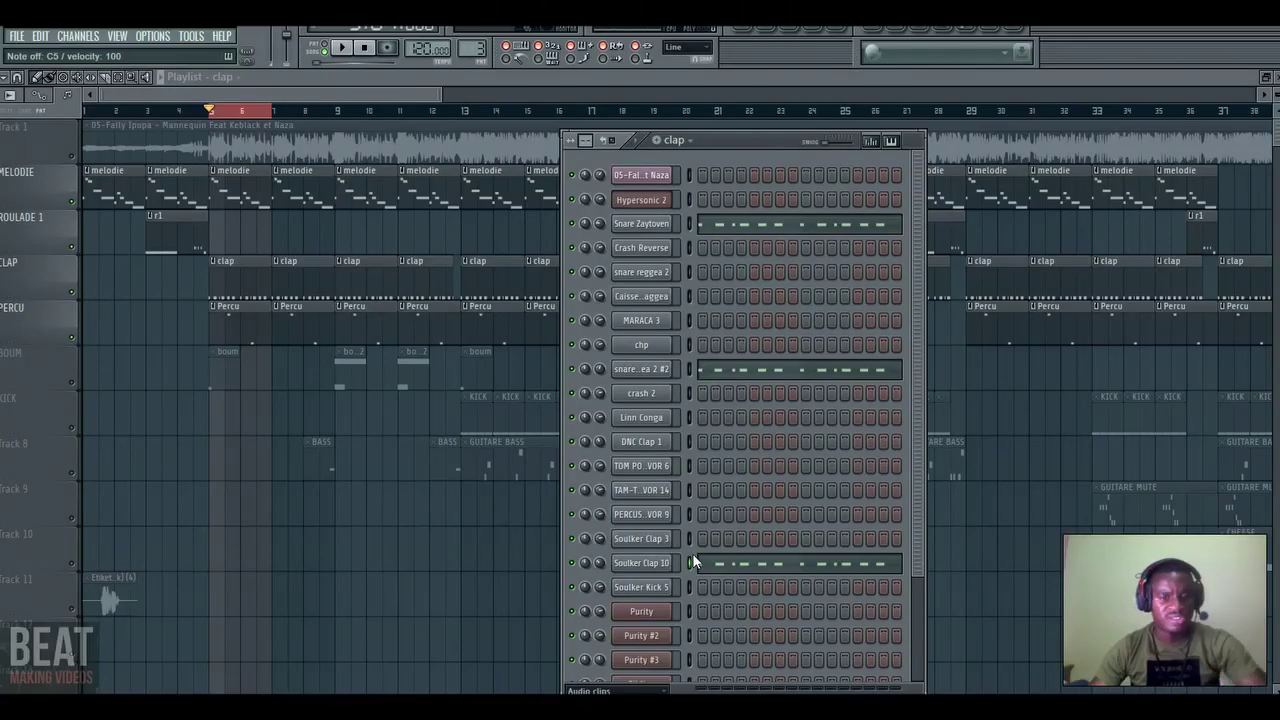
click(699, 560)
key(space)
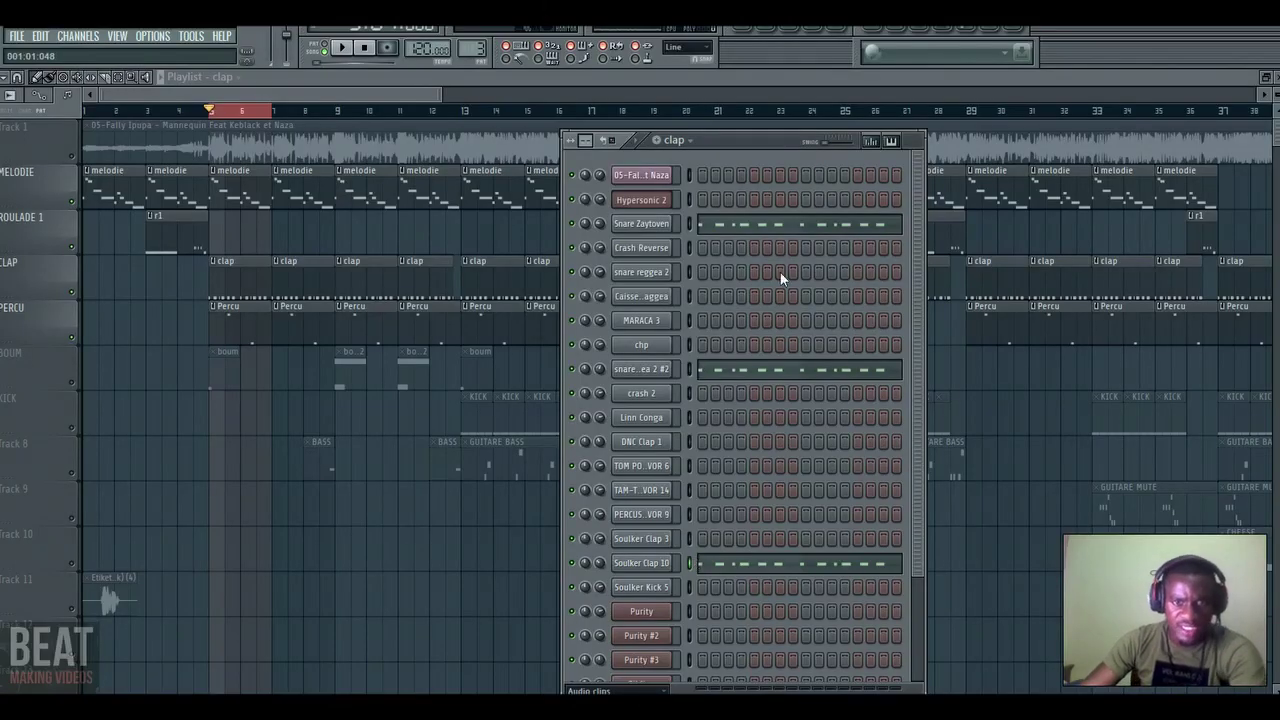
drag(846, 93, 612, 75)
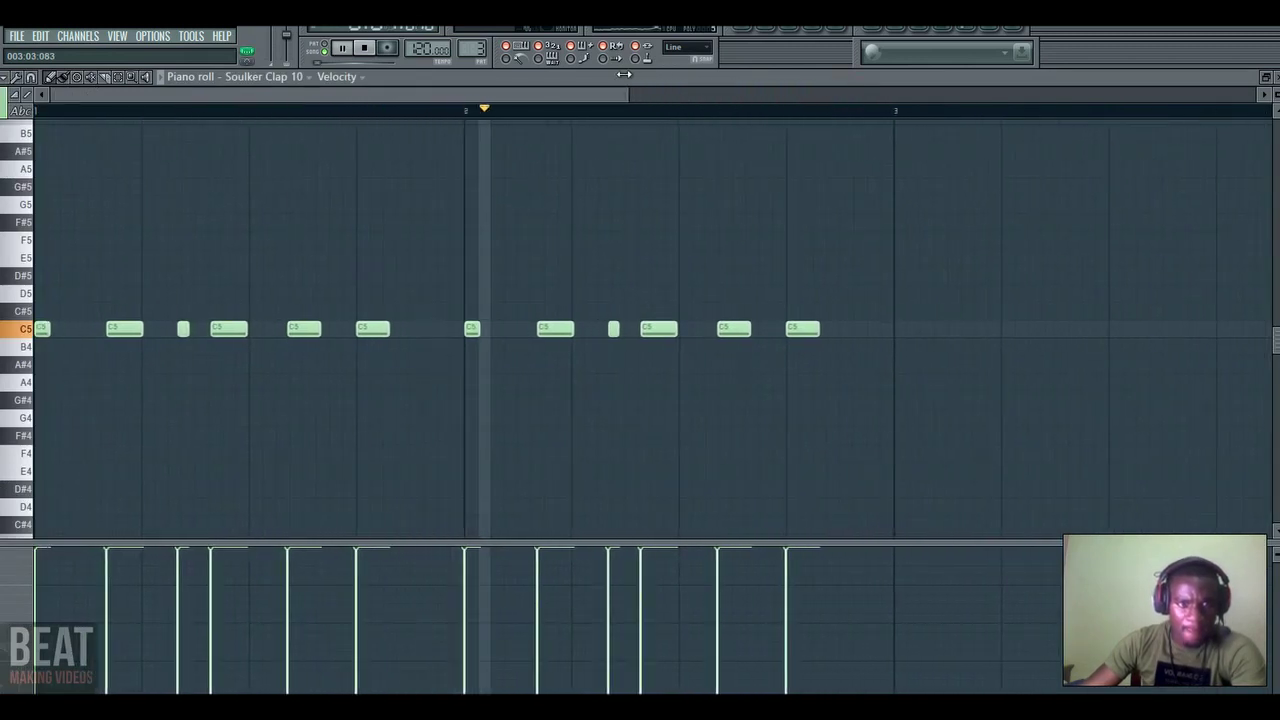
click(745, 27)
- Inspect the boum pattern's chp and crash 2 notes in the piano roll and return to the playlist
click(227, 359)
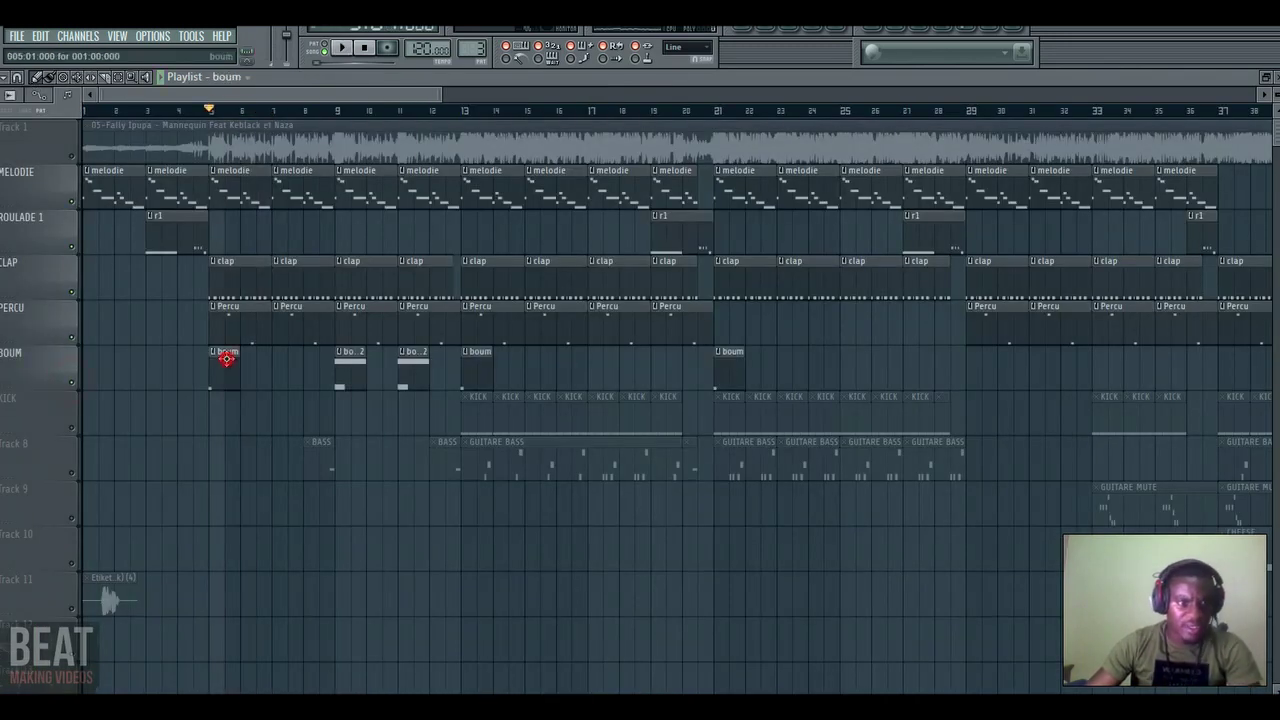
click(767, 31)
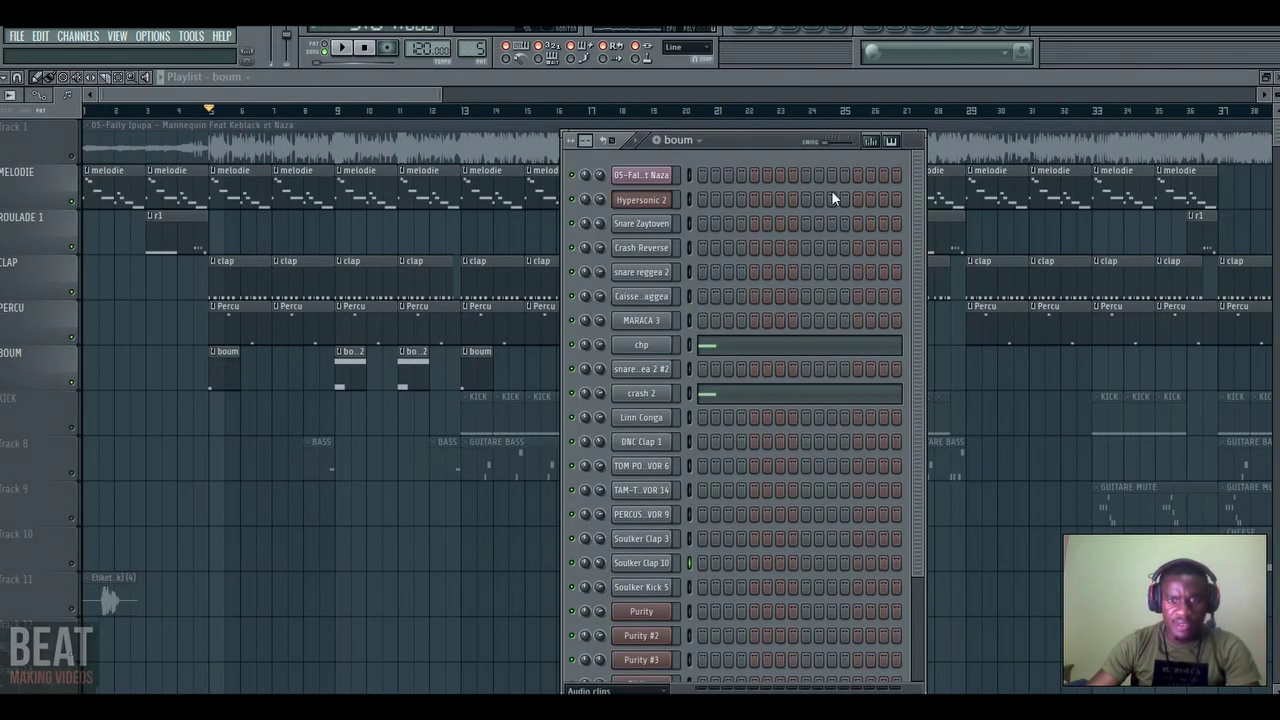
click(733, 352)
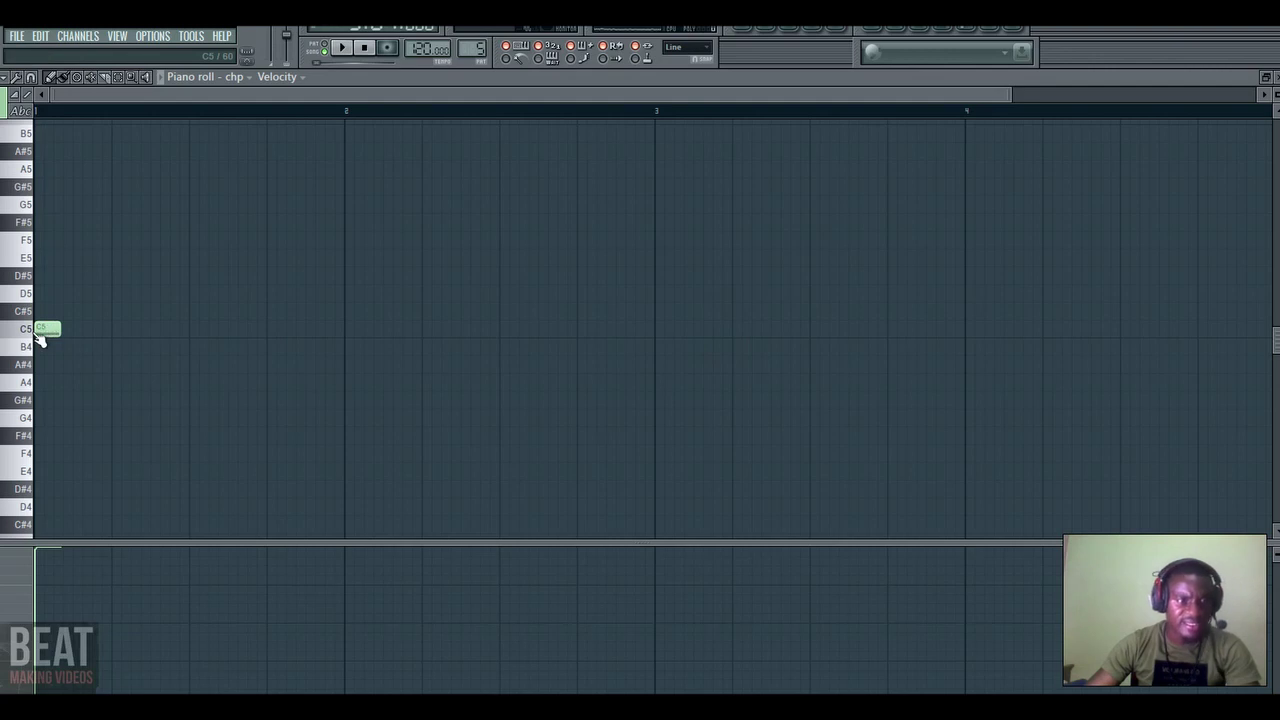
click(767, 31)
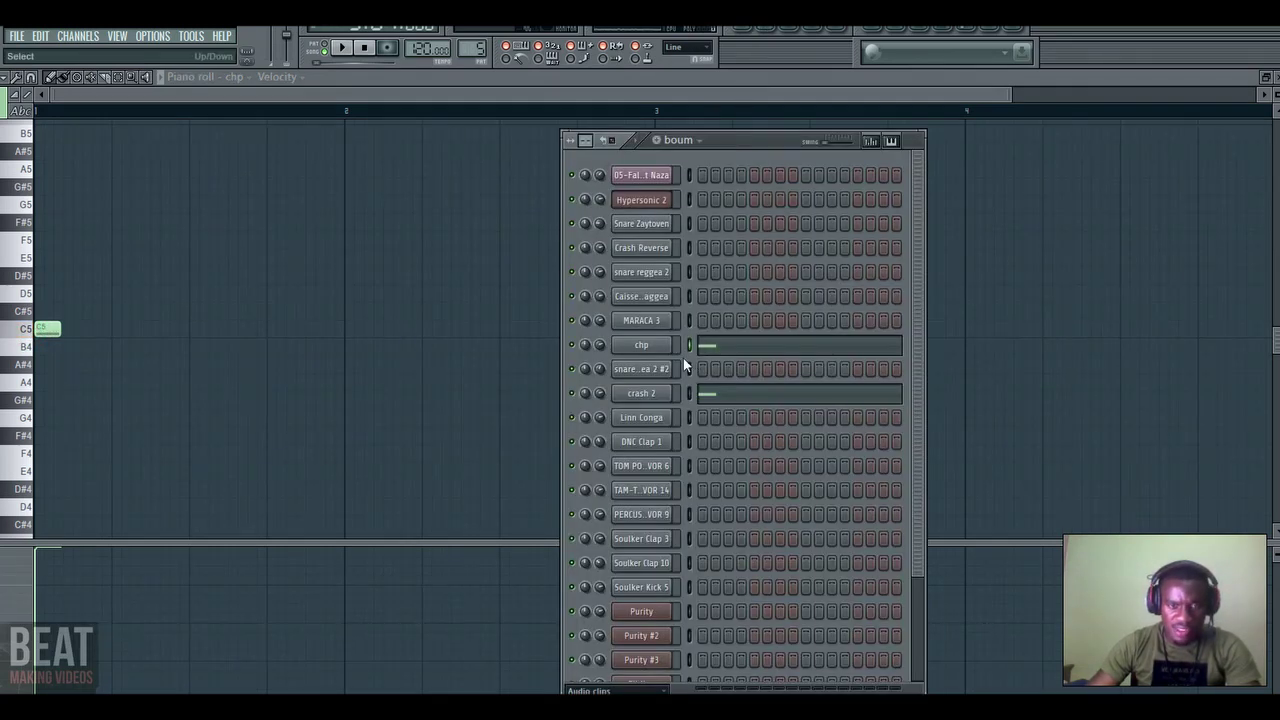
click(736, 396)
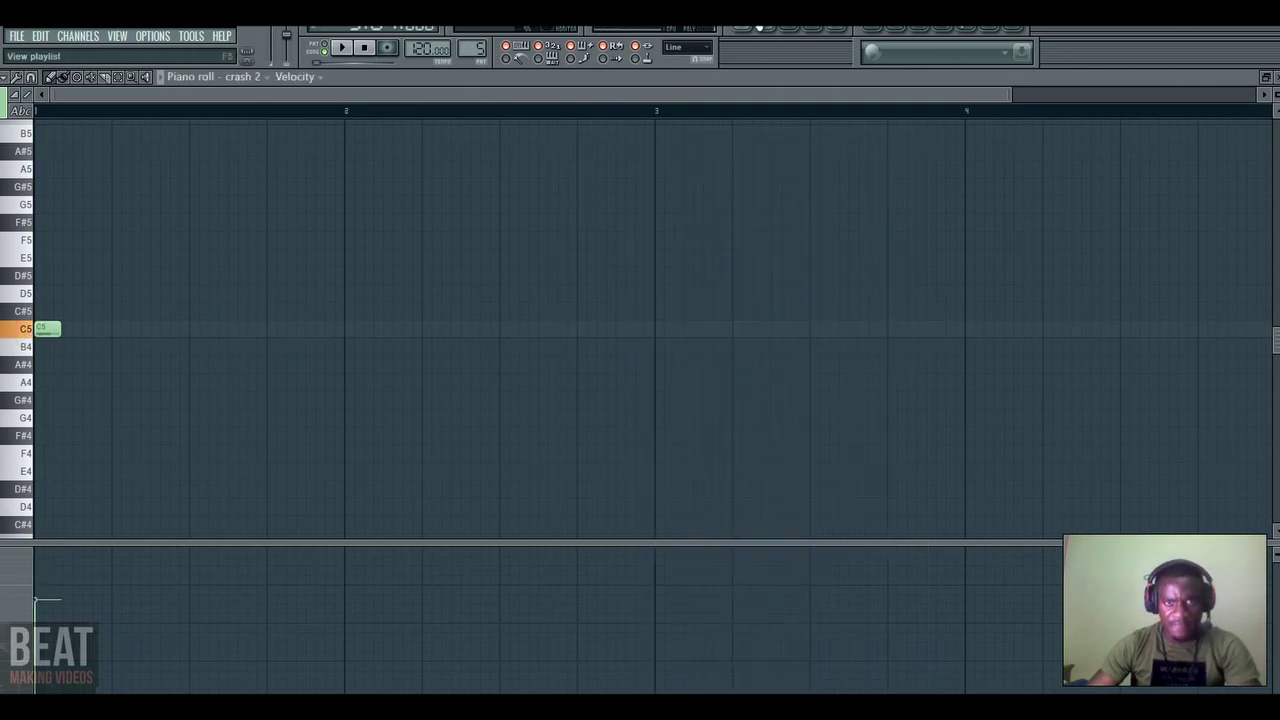
click(757, 24)
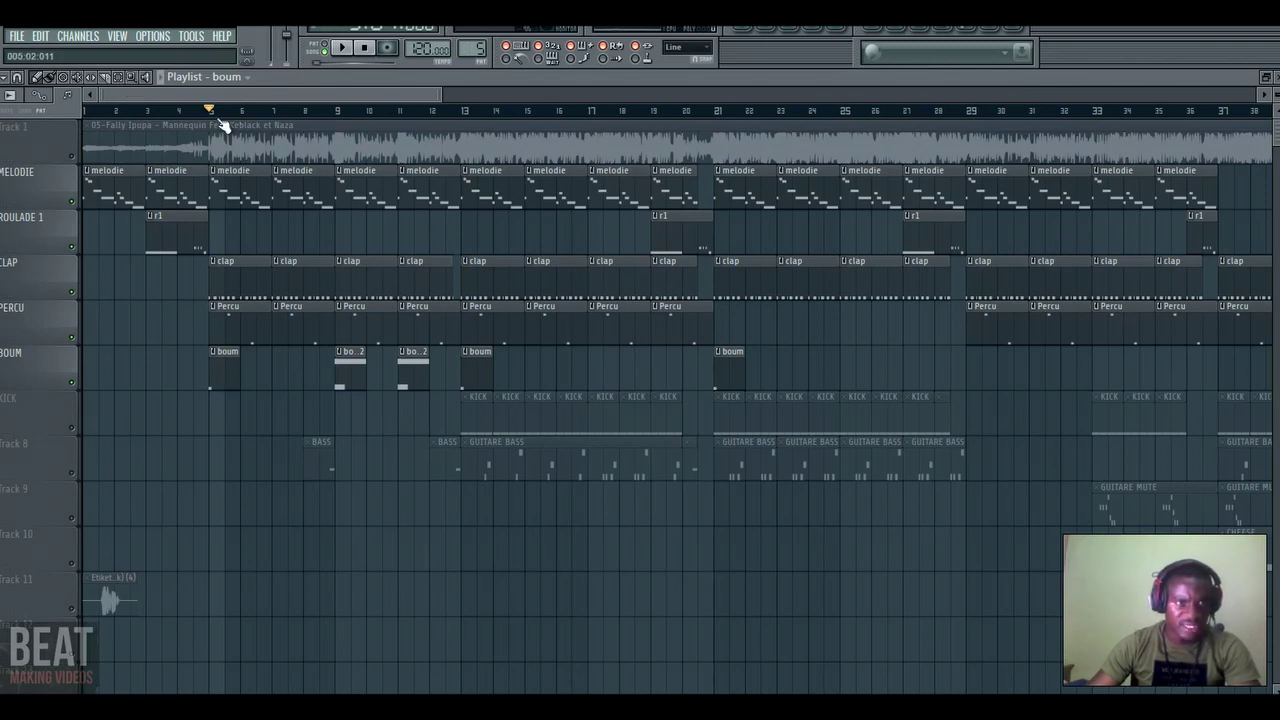
- Play the arrangement from bar 5 and follow the MELODIE, CLAP, PERCU and BOUM tracks in a closer playlist view
key(space)
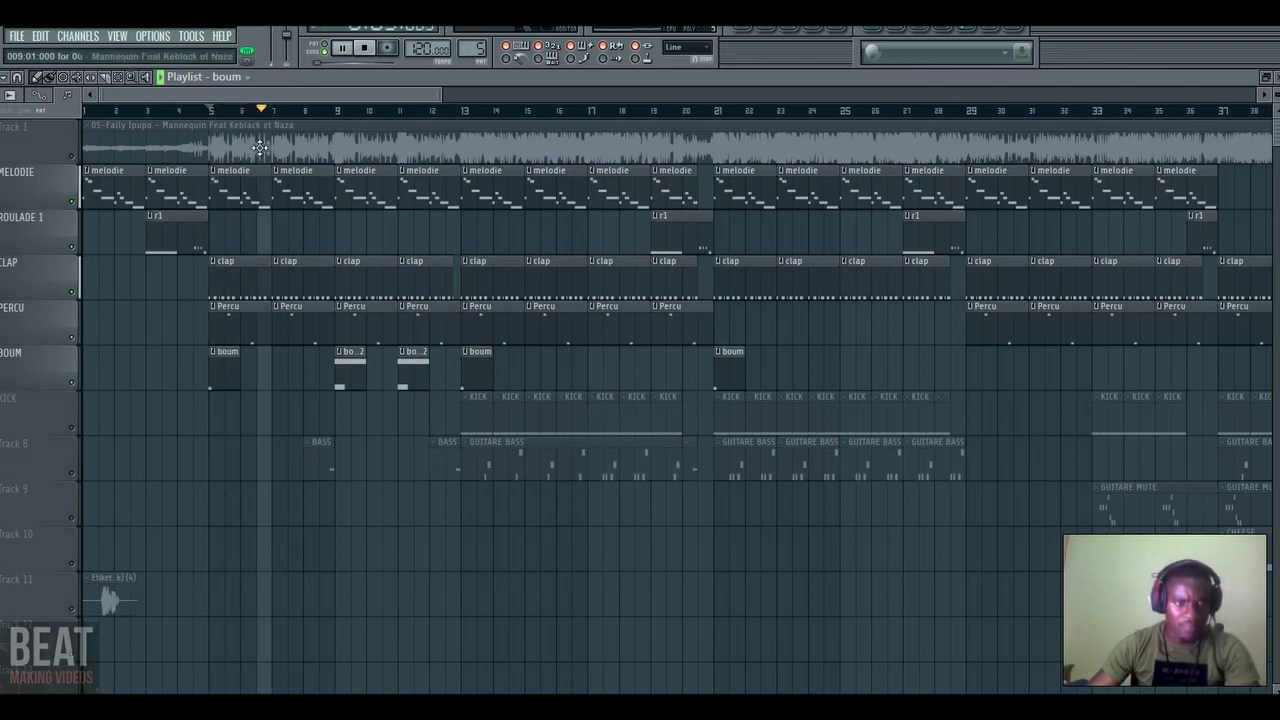
drag(330, 94, 340, 94)
drag(446, 94, 351, 80)
scroll(463, 158, down, 1)
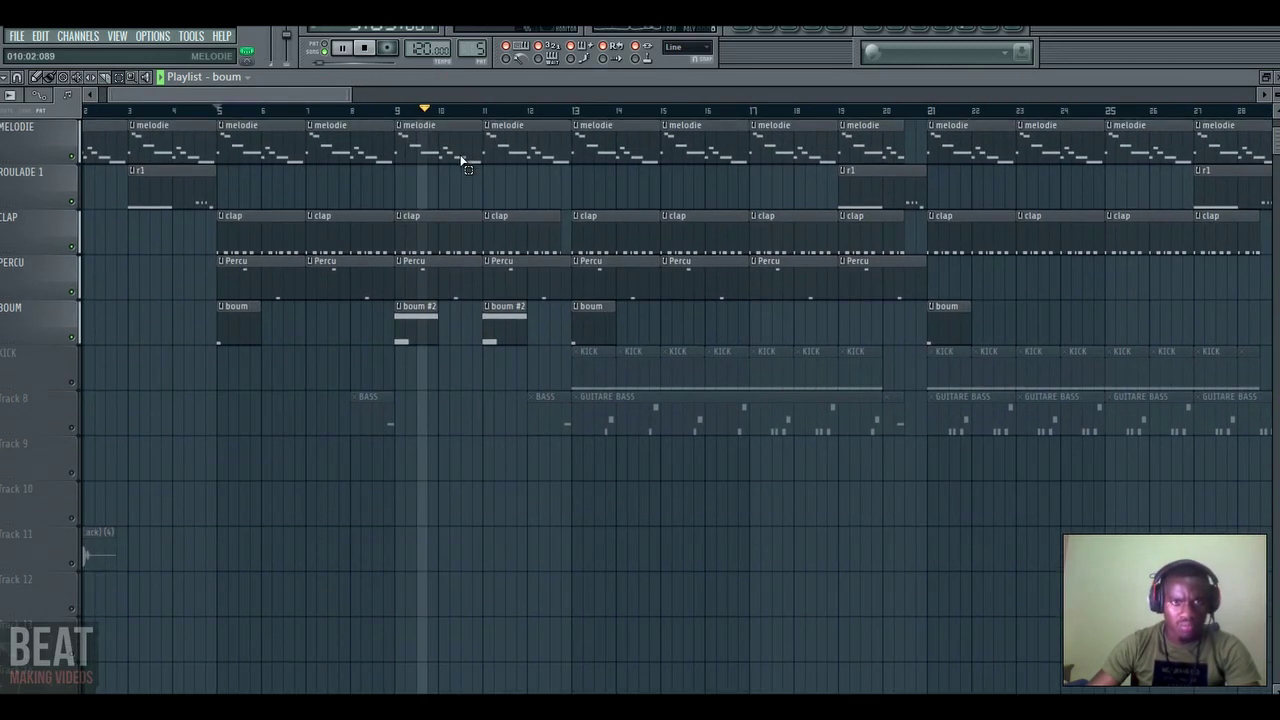
drag(323, 95, 337, 95)
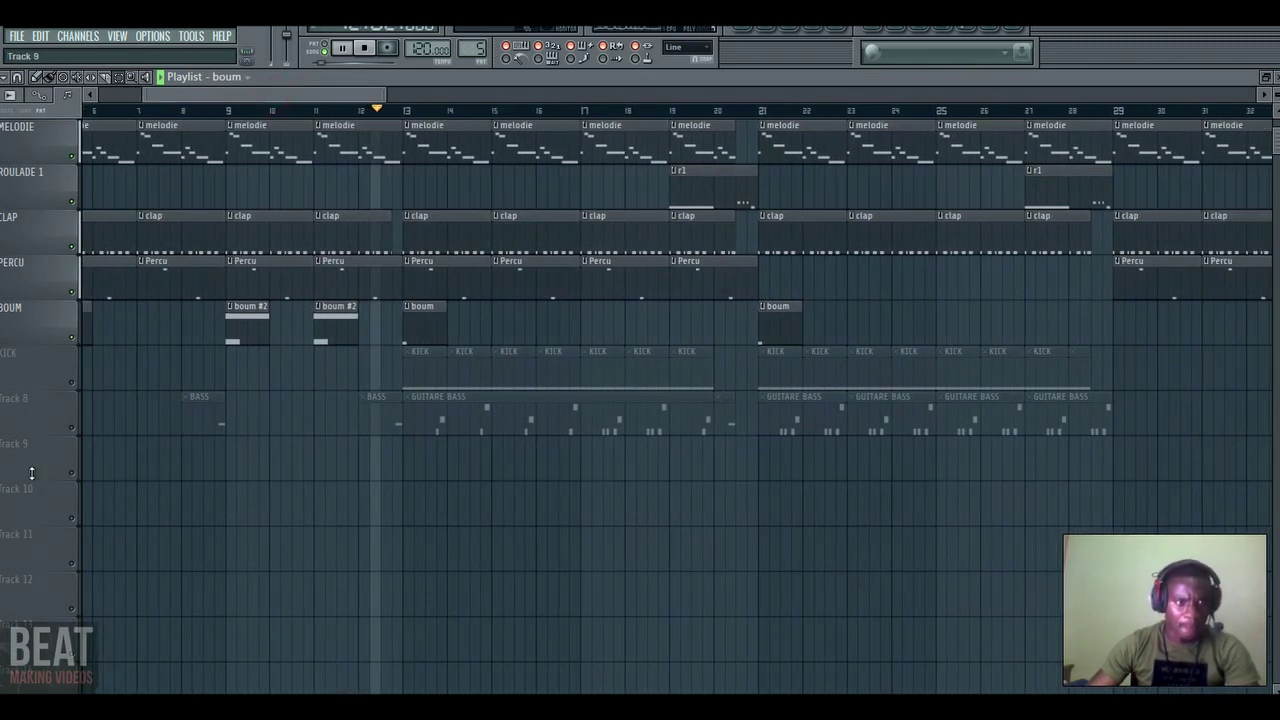
- Unmute Track 8 with the bass clips, stop playback and place the playback position at bar 12
click(71, 428)
key(space)
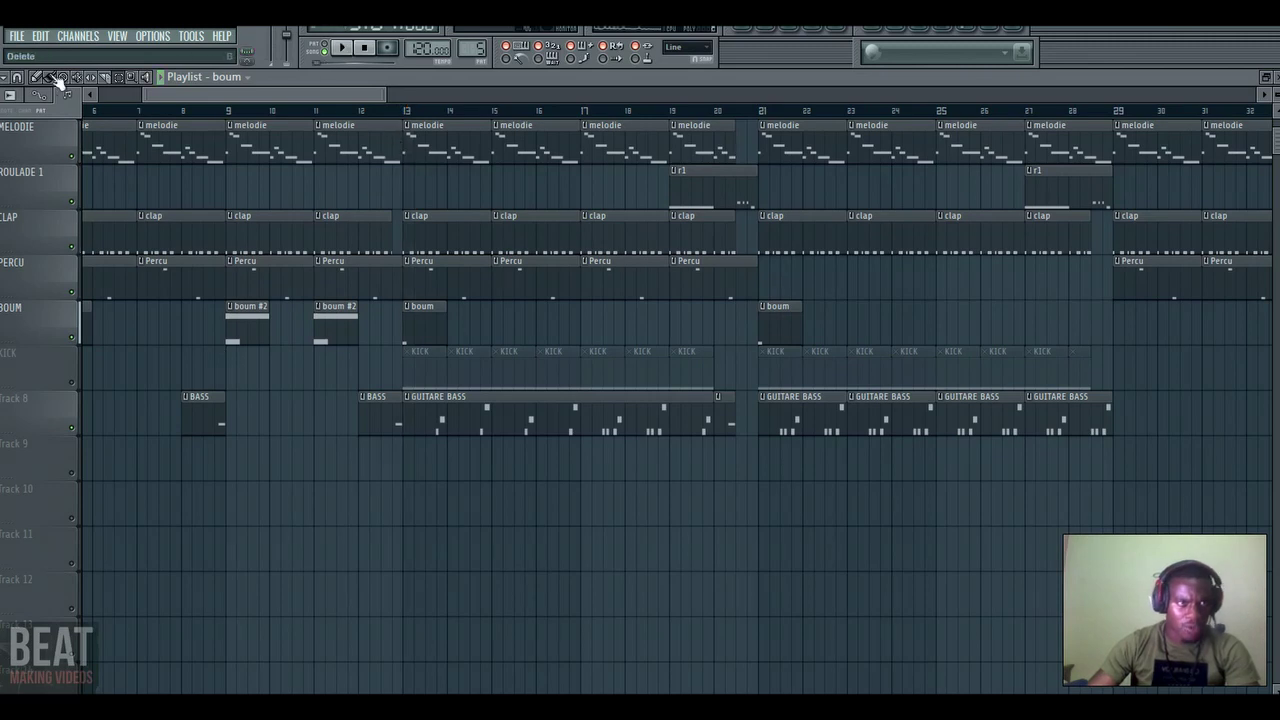
click(358, 110)
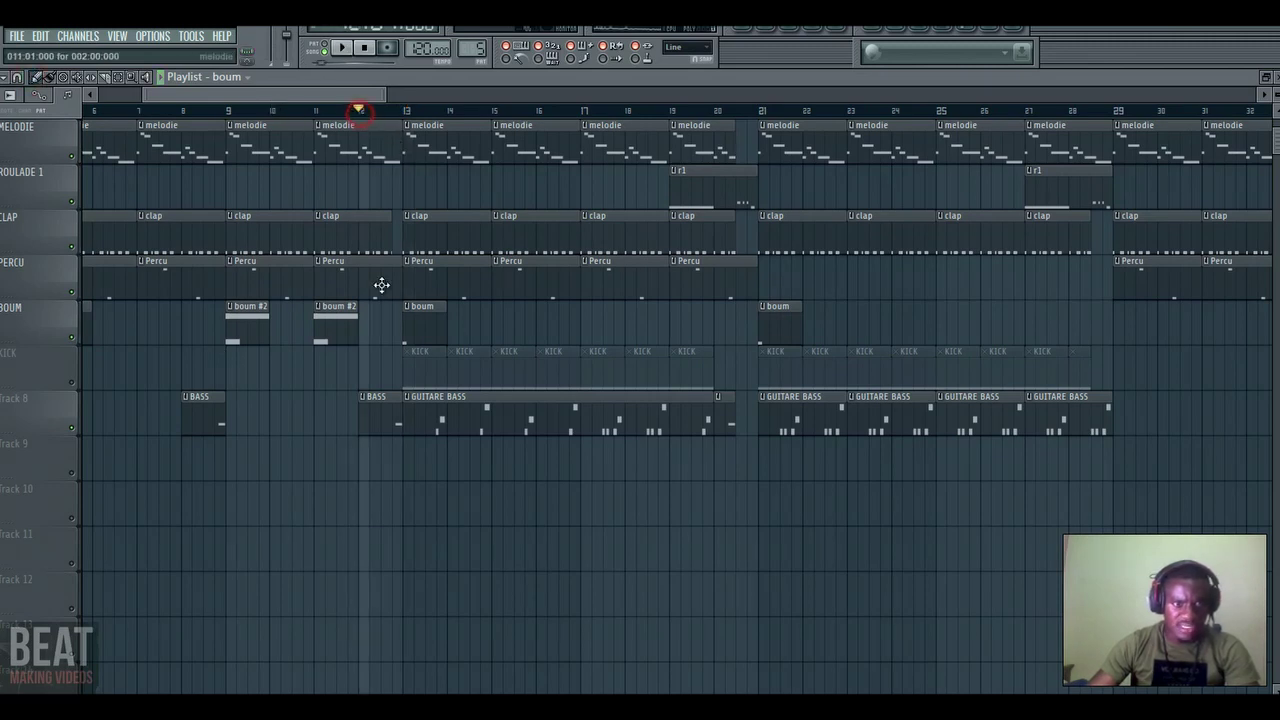
- Open the BASS pattern's Purity instrument, audition its Winter Whistle preset on the keyboard and return to the playlist
click(380, 410)
click(767, 28)
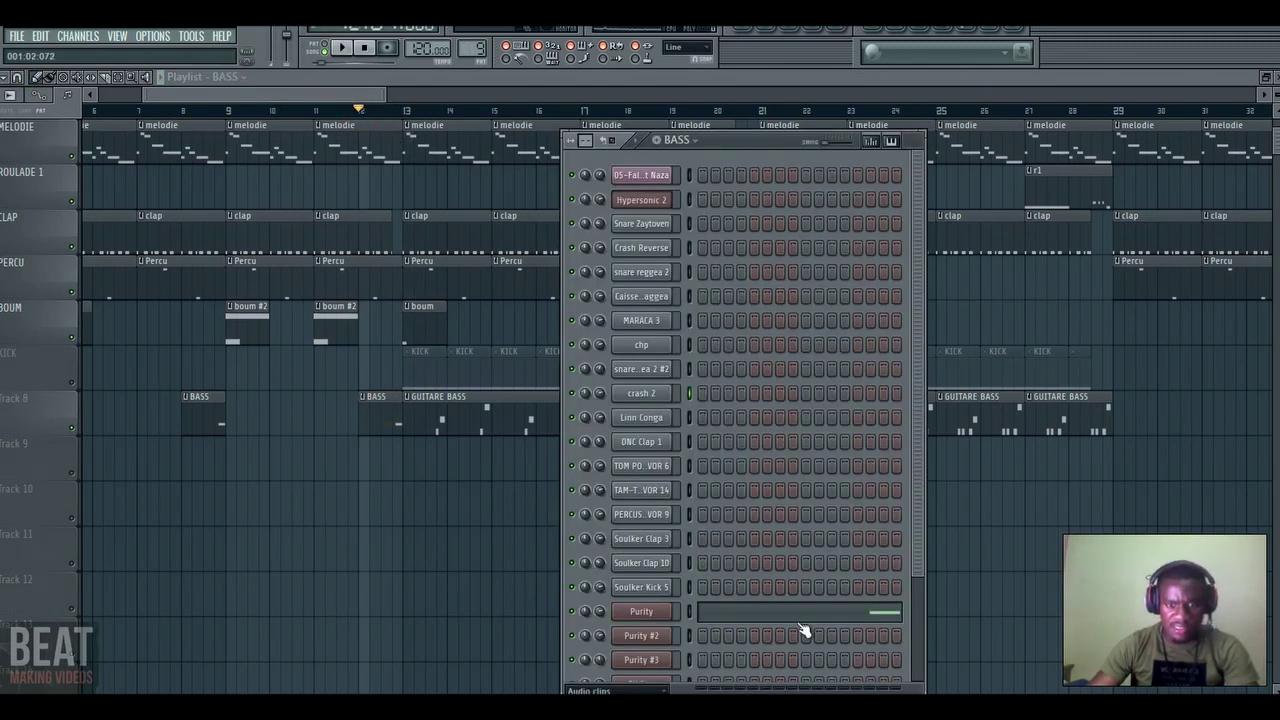
click(655, 611)
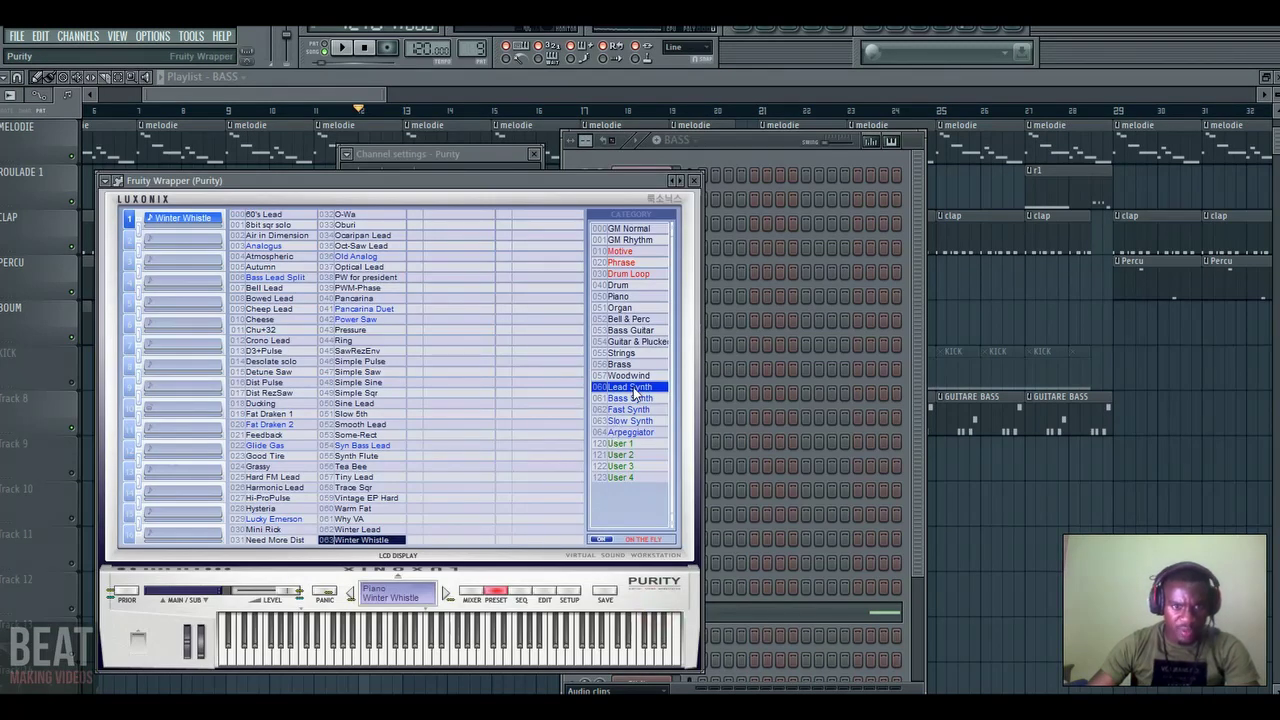
drag(608, 183, 693, 167)
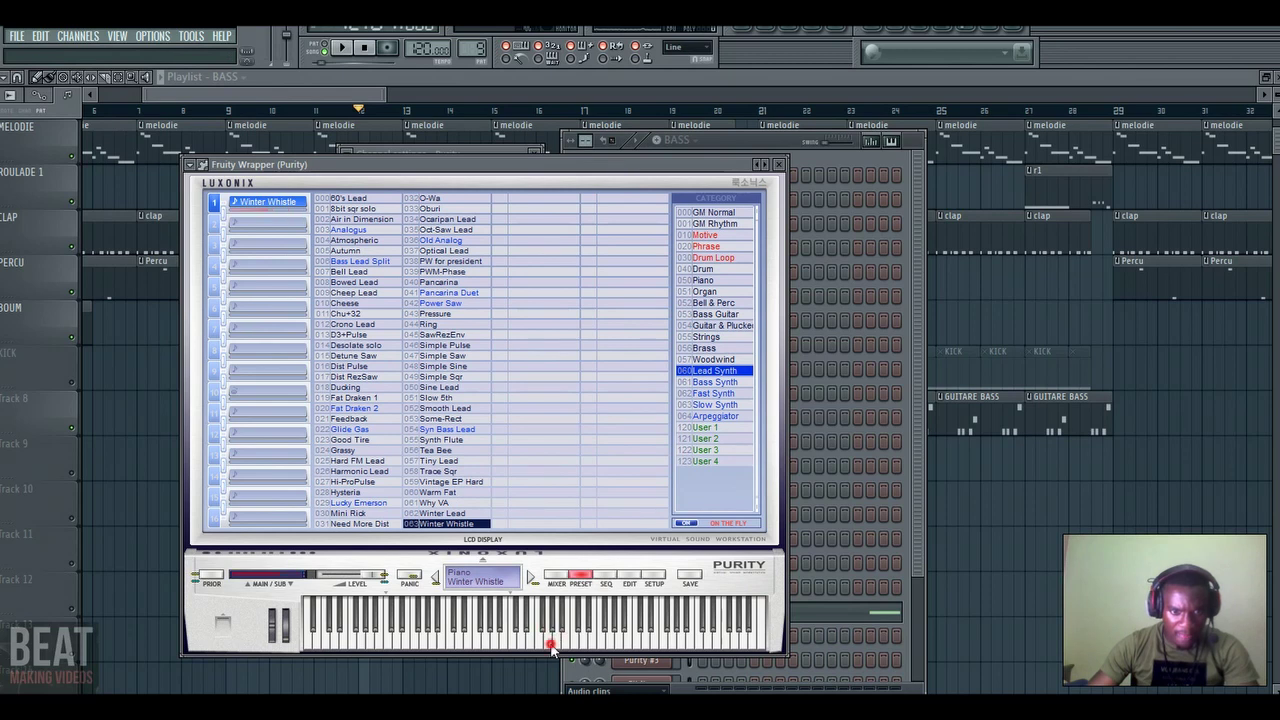
drag(551, 648, 362, 648)
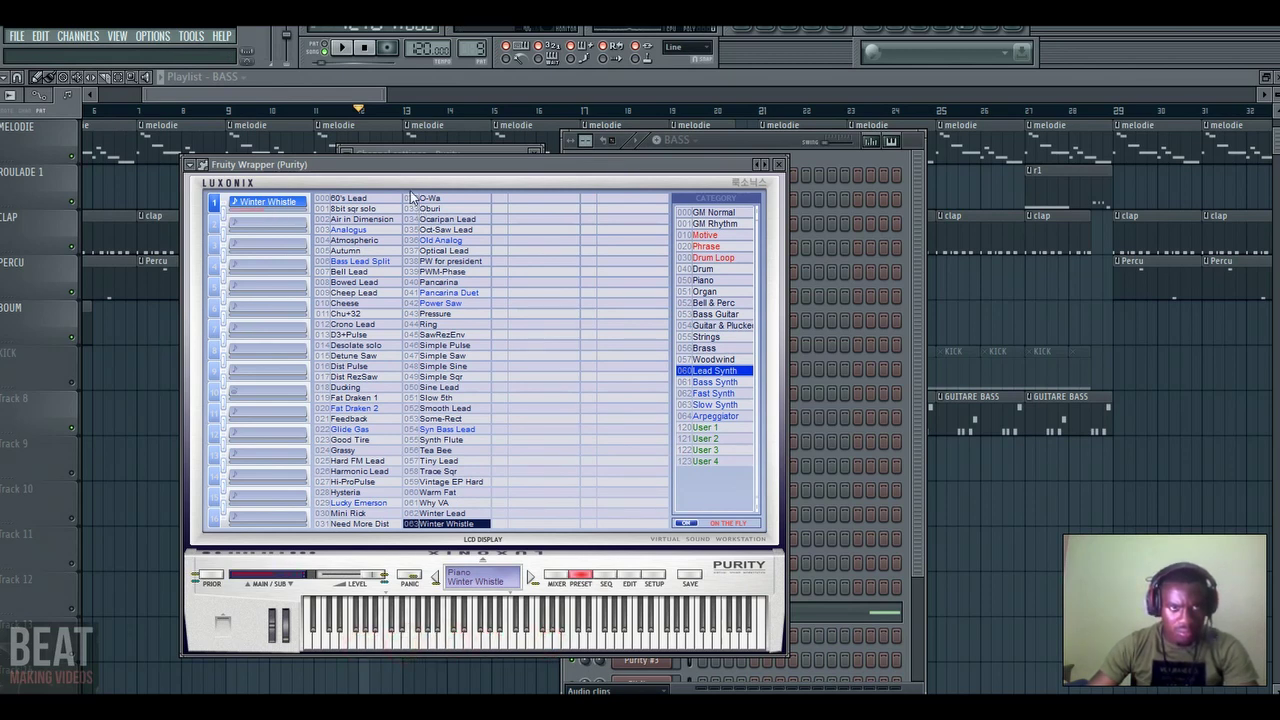
click(371, 97)
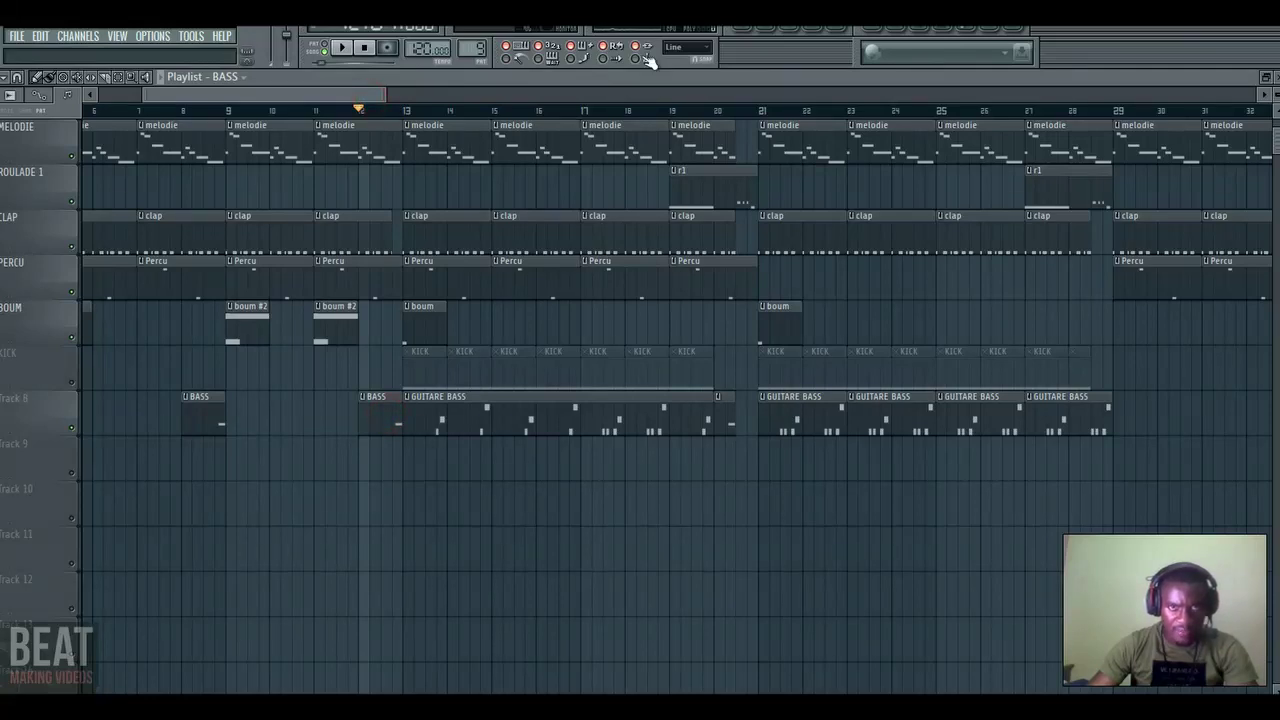
- Play the arrangement from the BASS clip in bar 12 into the GUITARE BASS section
click(381, 108)
key(space)
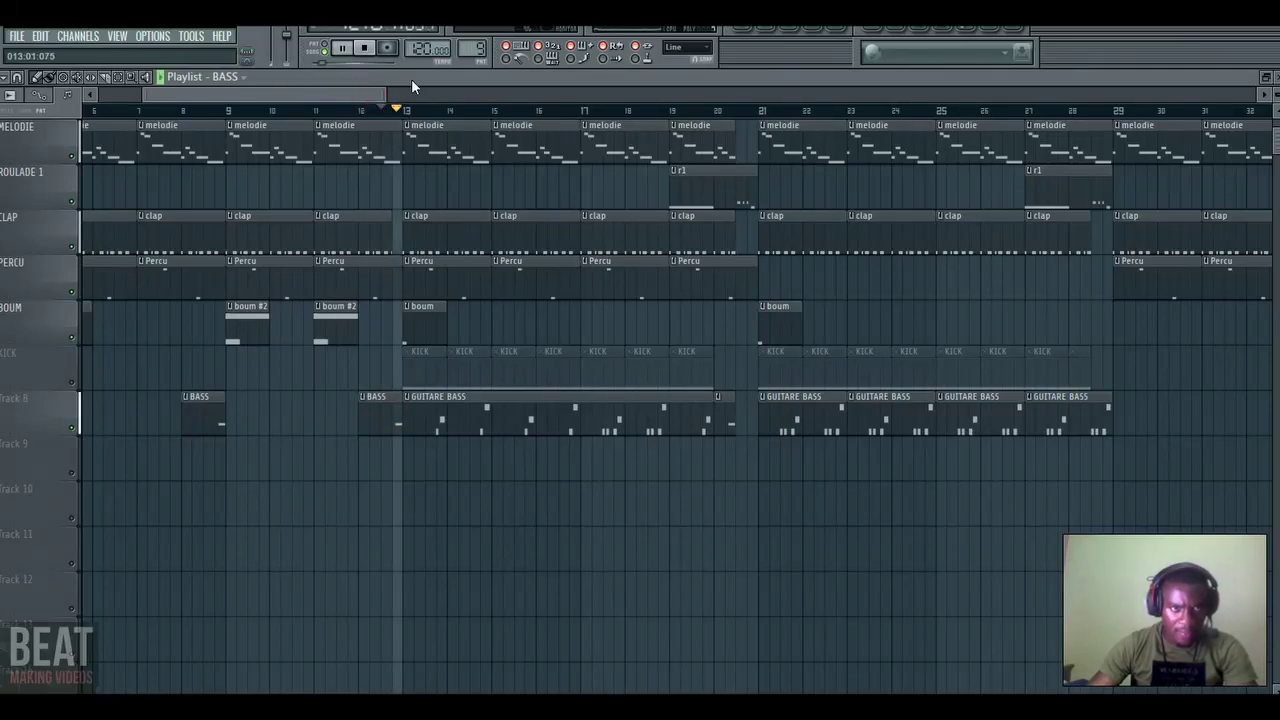
drag(371, 91, 379, 91)
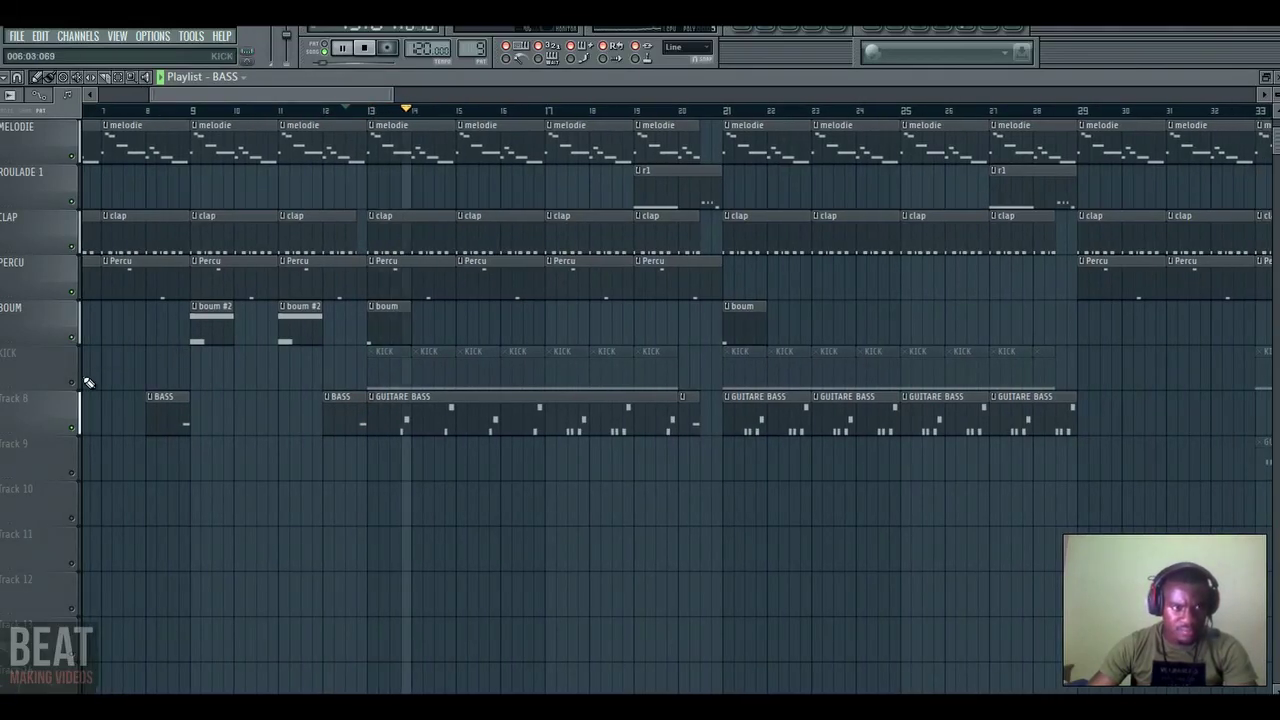
- Select the GUITARE BASS pattern, stop playback and inspect the Winter Whistle preset in its Purity instrument
click(451, 414)
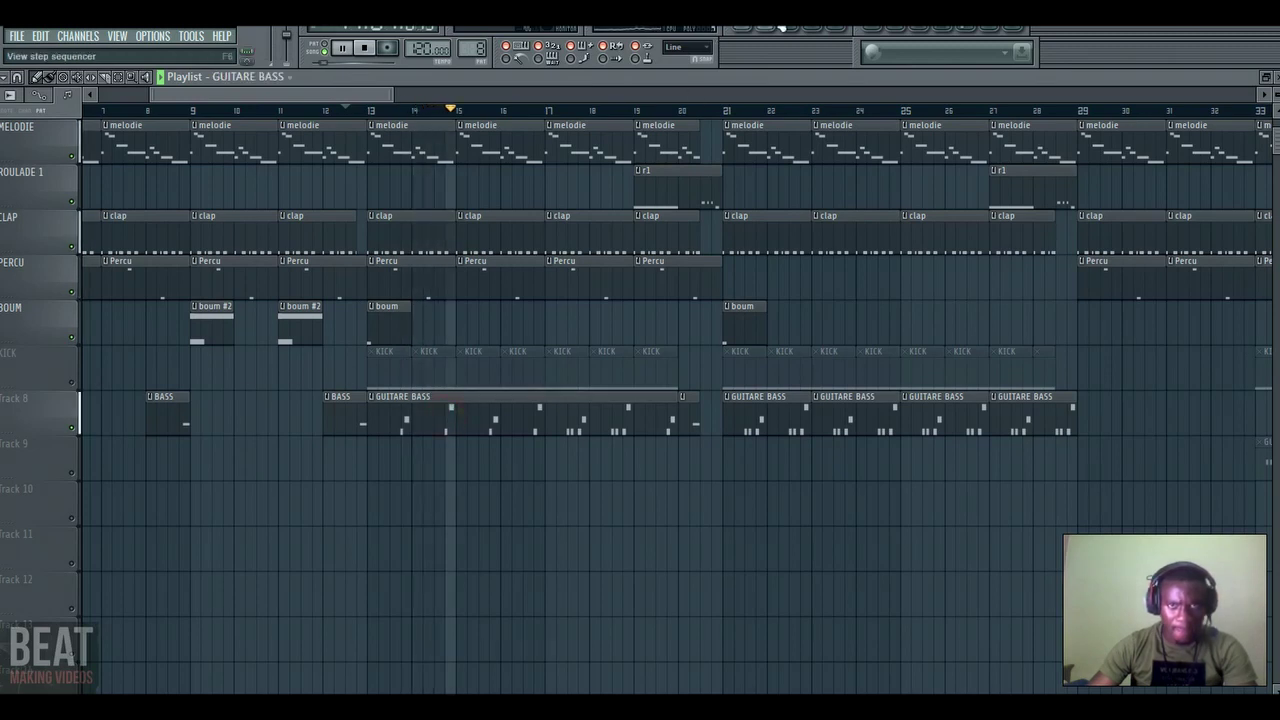
click(766, 28)
key(space)
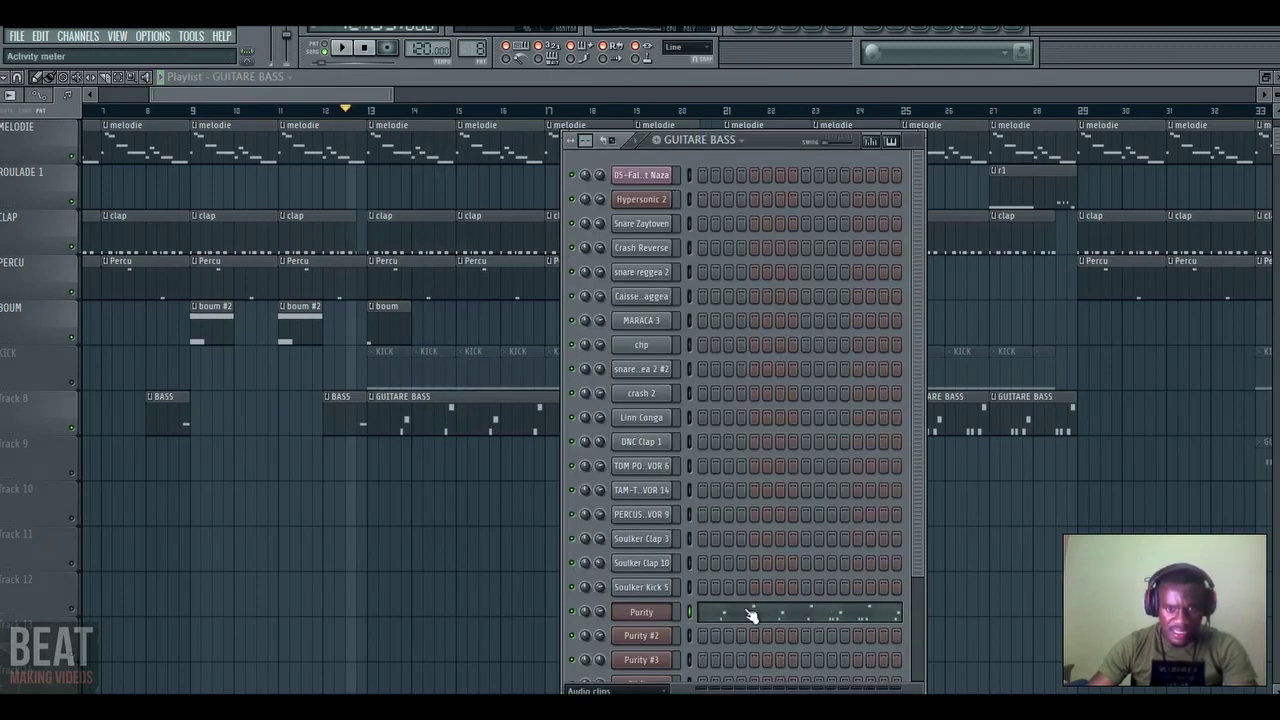
click(667, 614)
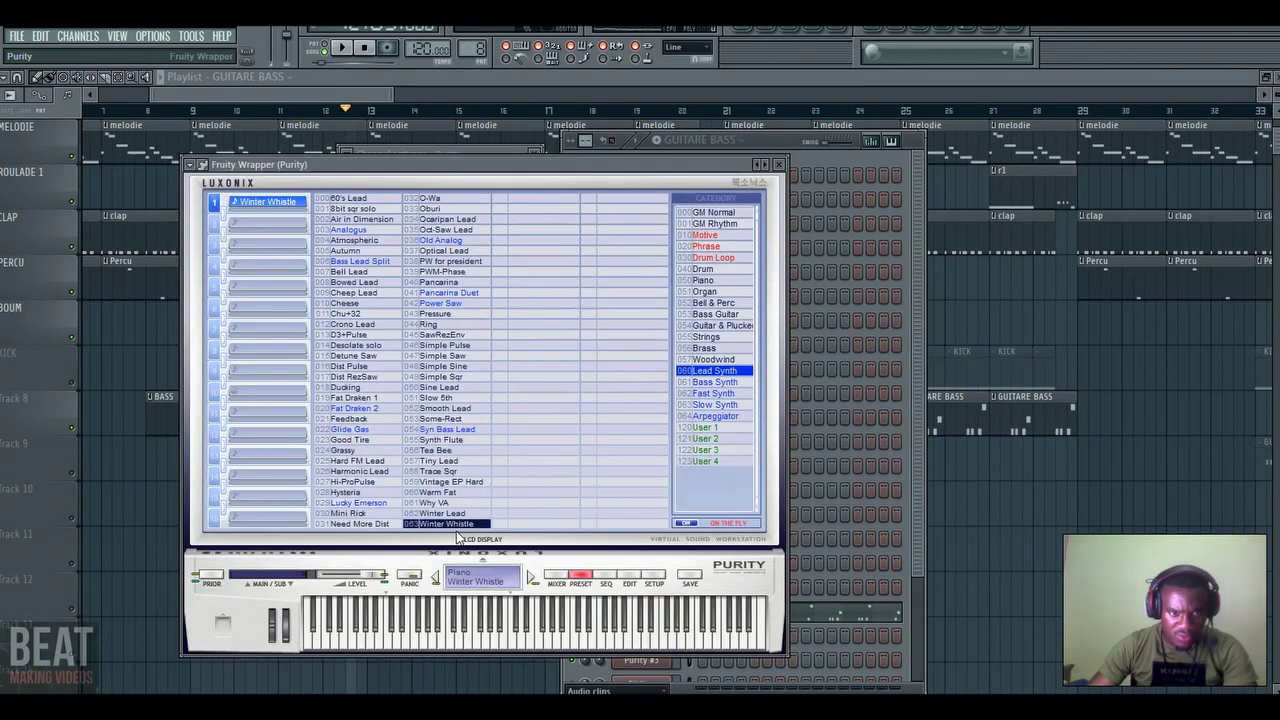
click(779, 166)
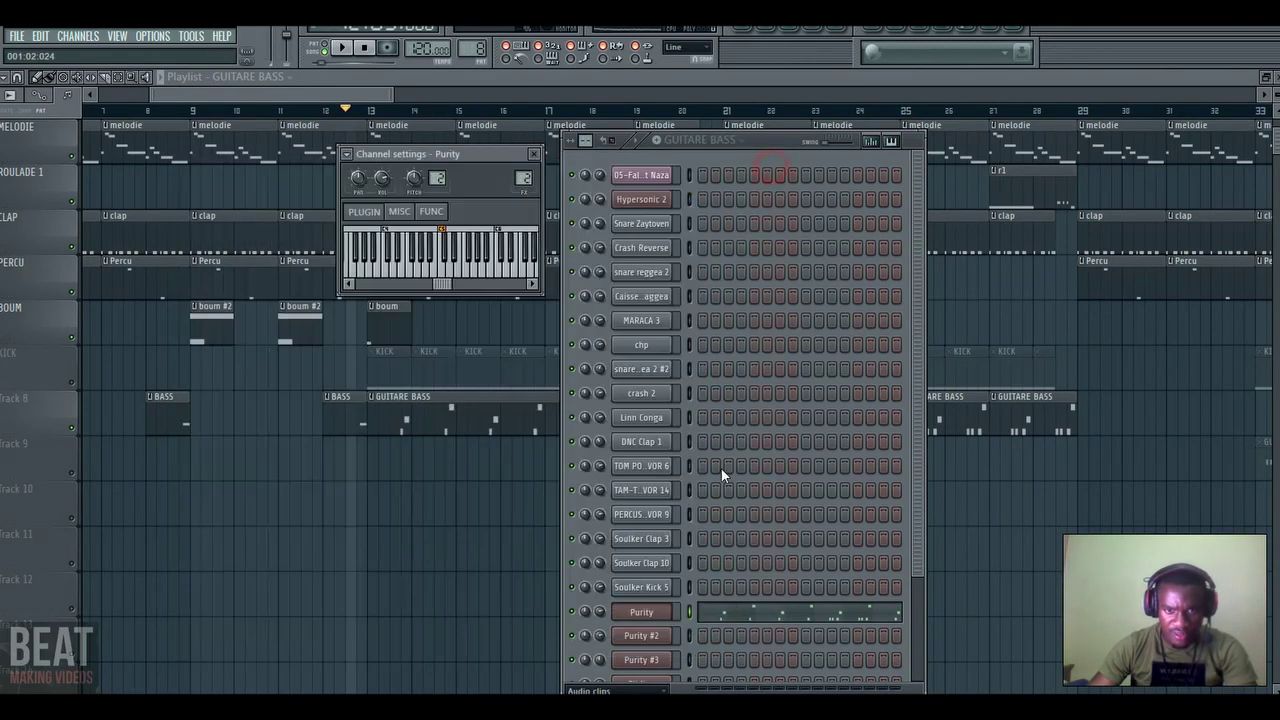
- Examine the GUITARE BASS notes in Purity's piano roll during playback through its last bars, and return to the playlist
click(778, 617)
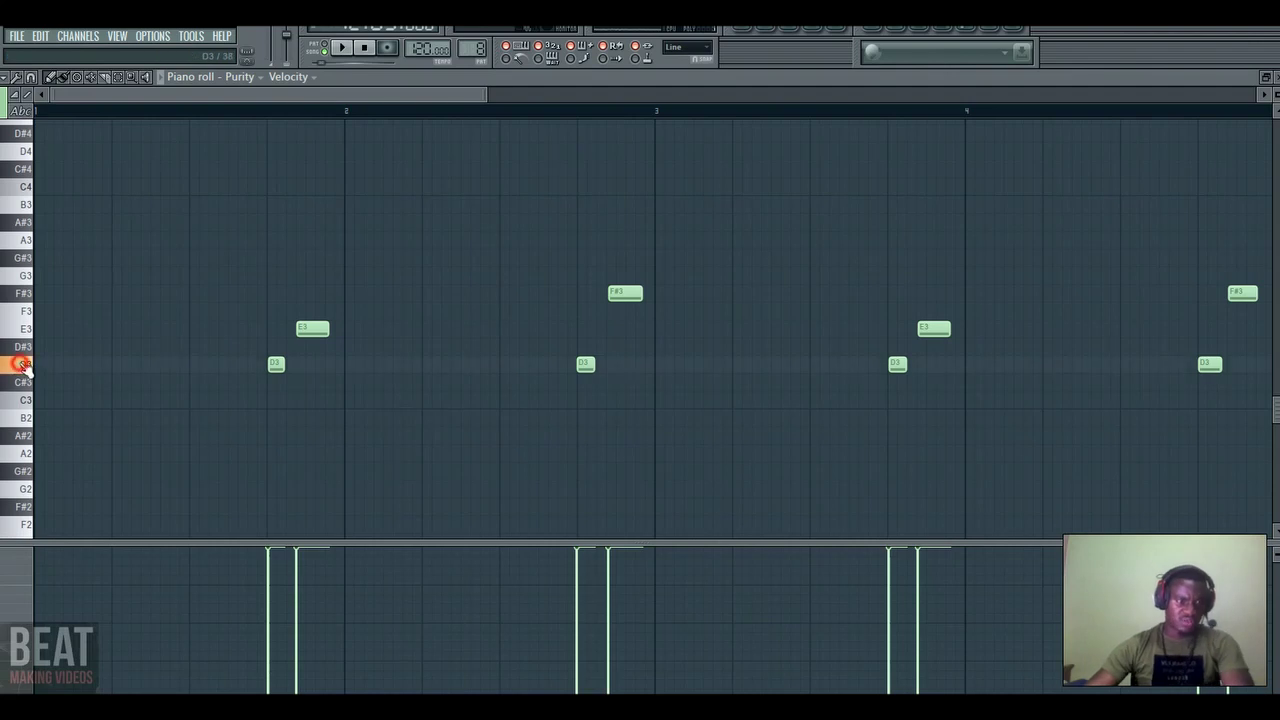
drag(486, 97, 432, 97)
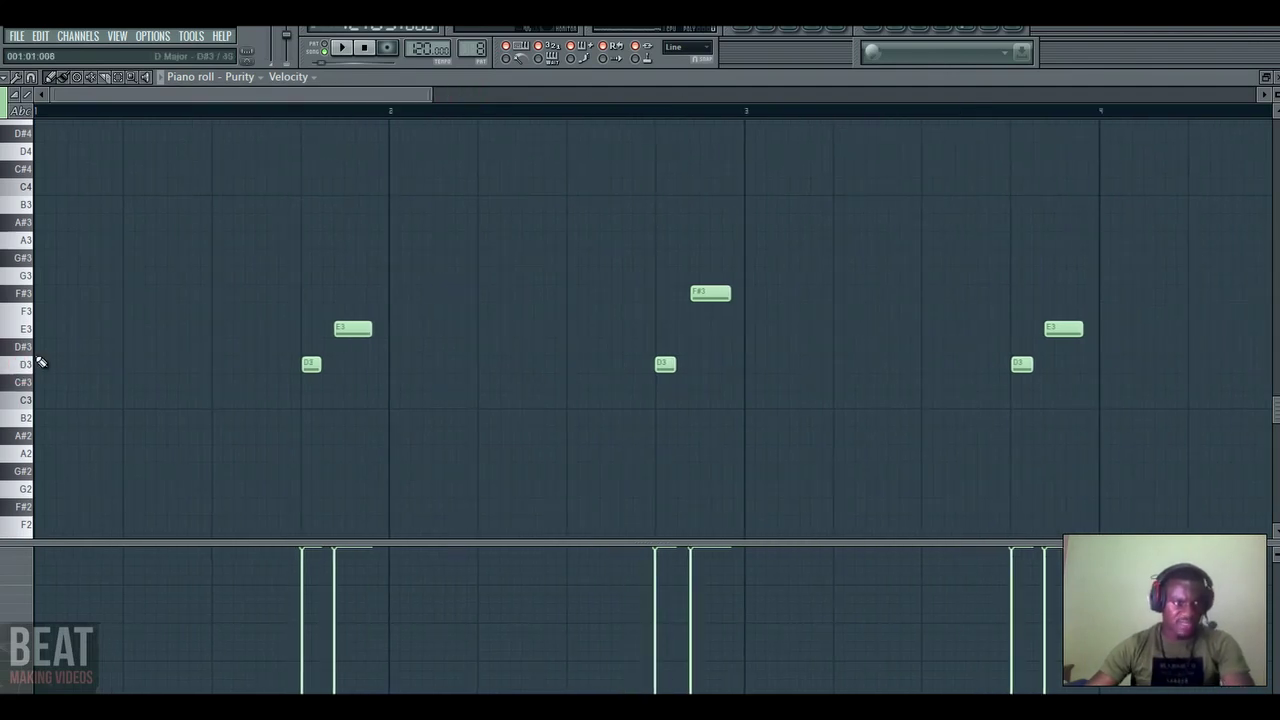
key(space)
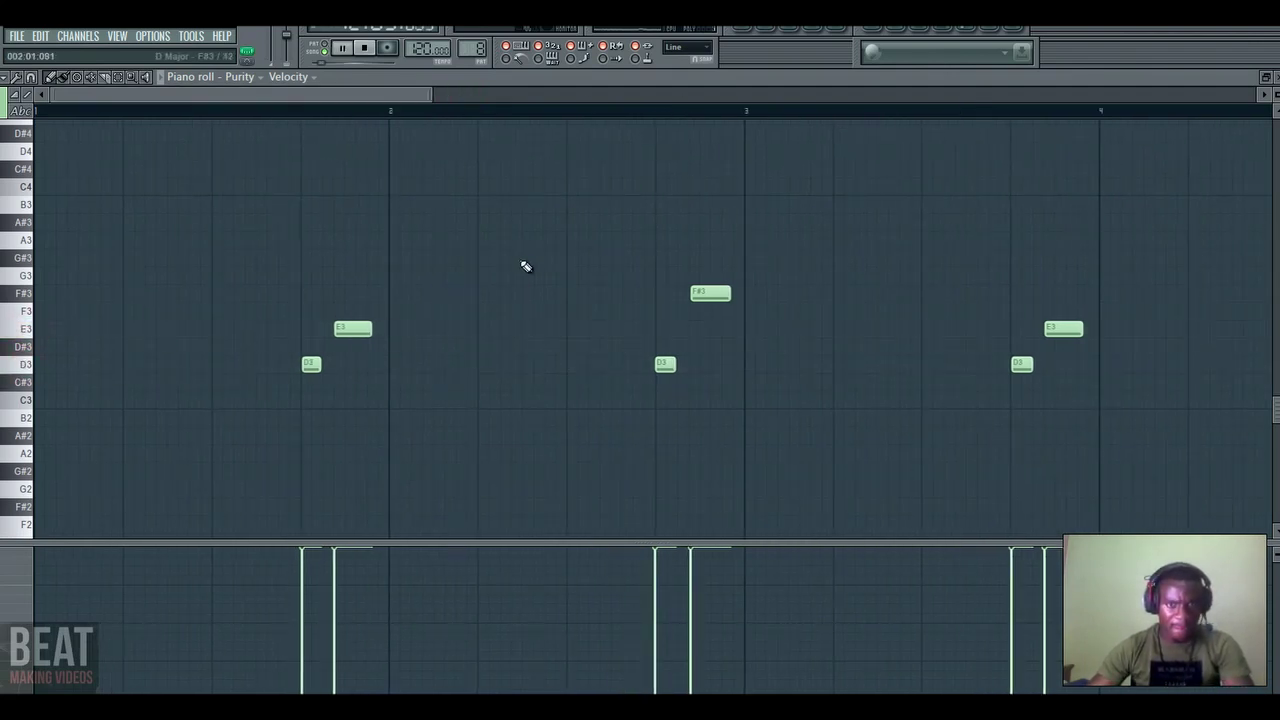
drag(391, 99, 885, 97)
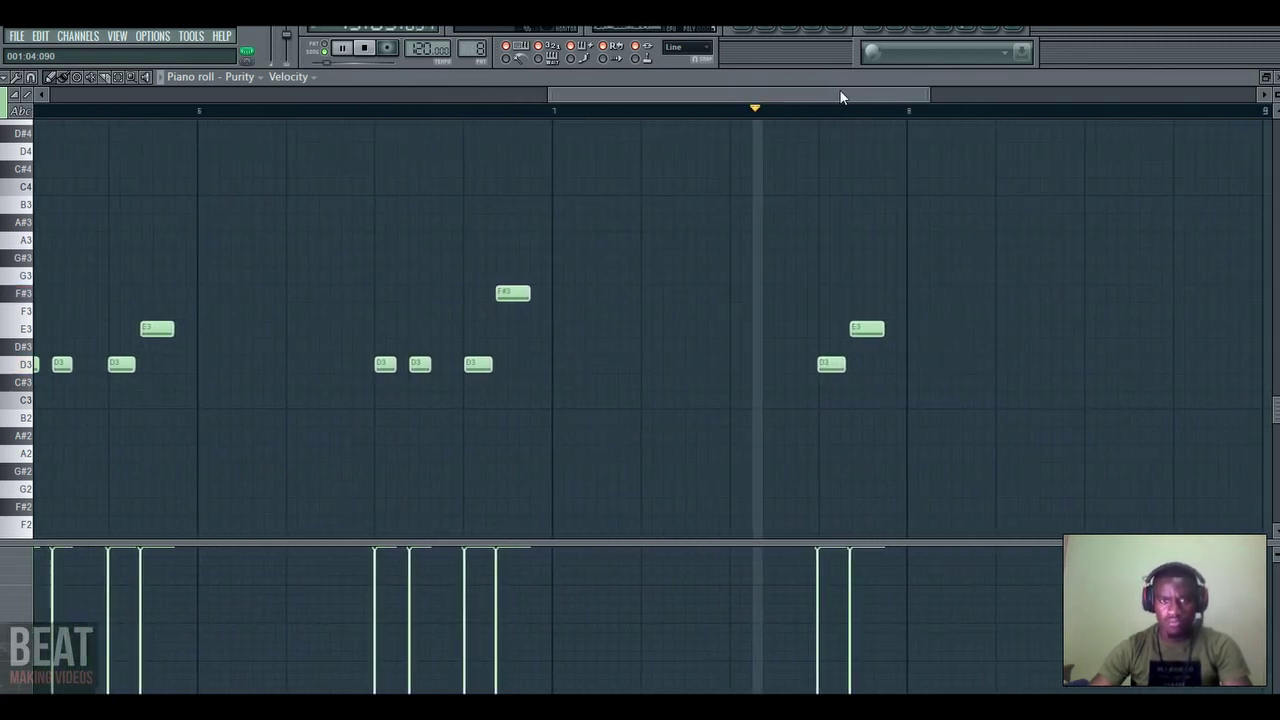
click(752, 31)
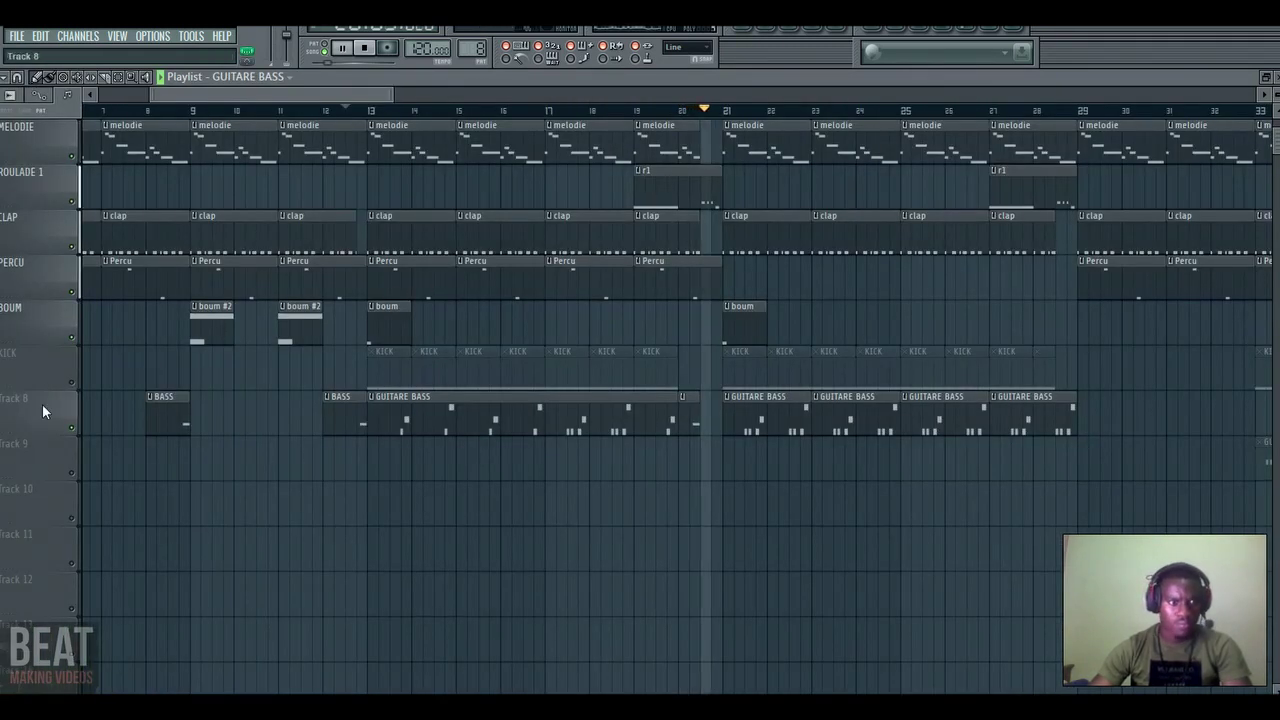
- Unmute the KICK track, stop playback and move the playback position to bar 21
click(79, 384)
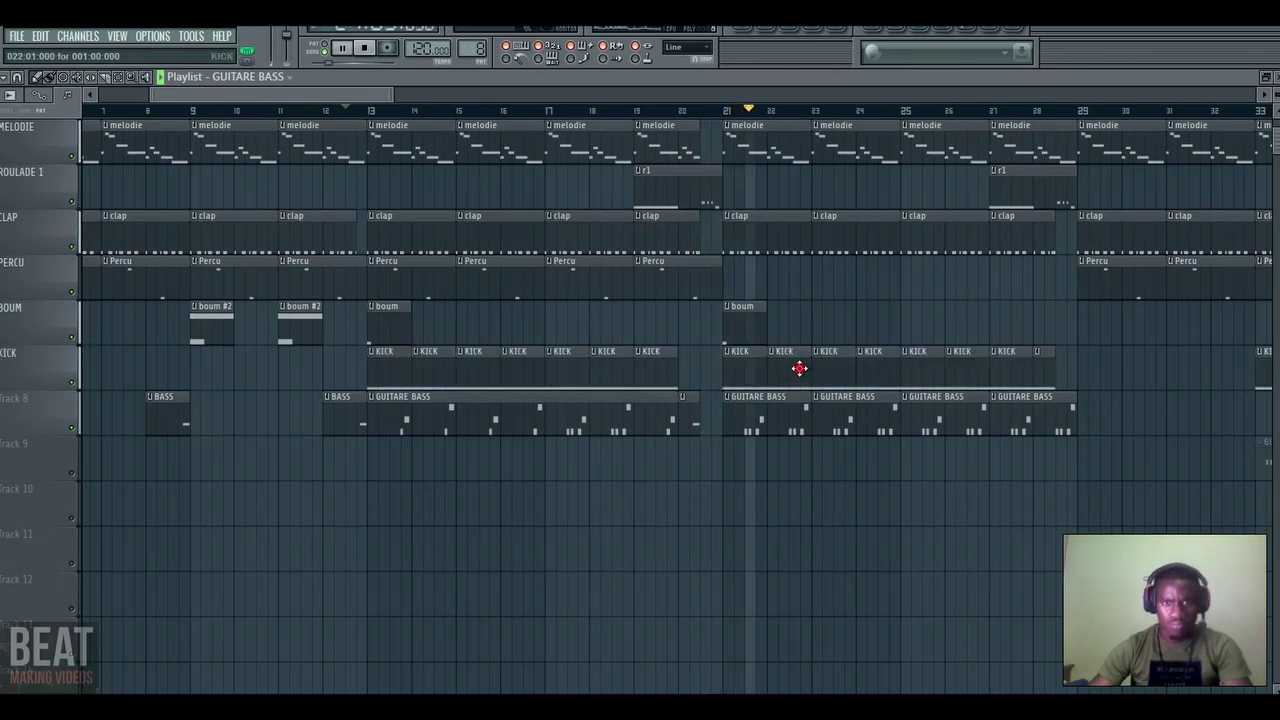
key(space)
click(733, 114)
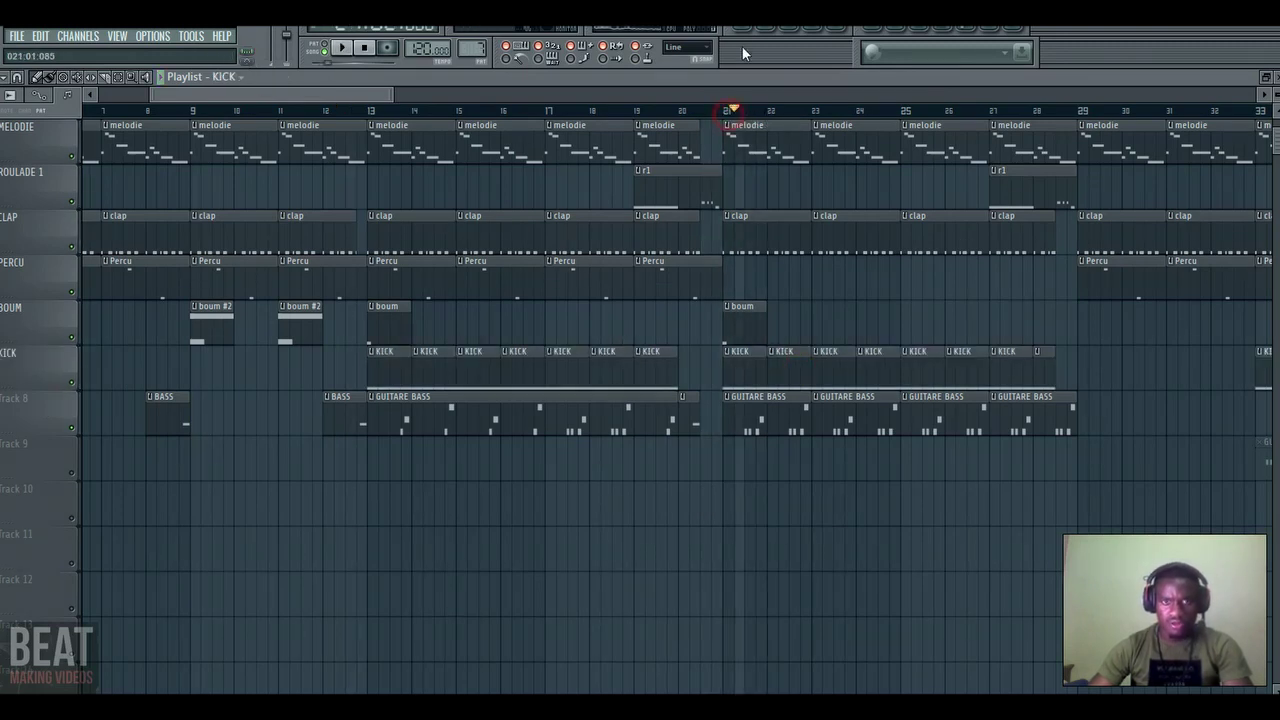
- Open the KICK pattern's Soulker Kick 5 notes in the piano roll, audition the kick four times and return to the playlist
click(771, 30)
click(780, 592)
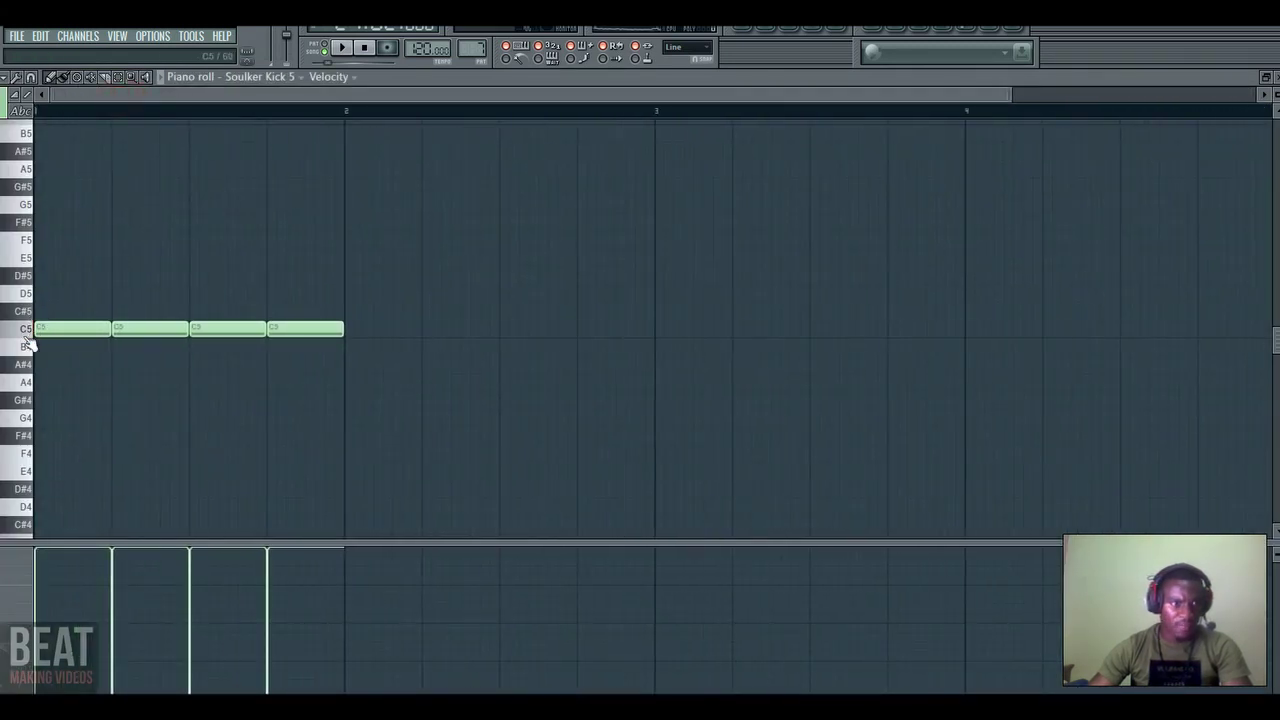
key(m)
key(m)
key(m)
key(m)
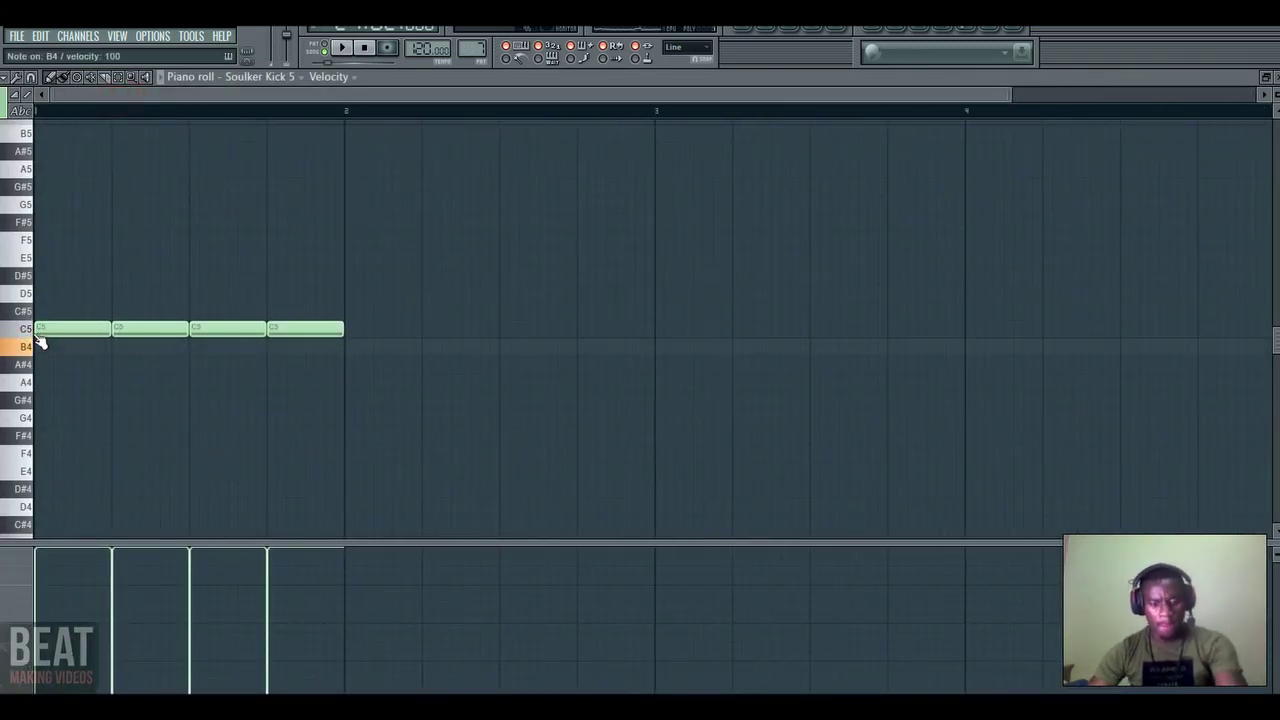
click(749, 29)
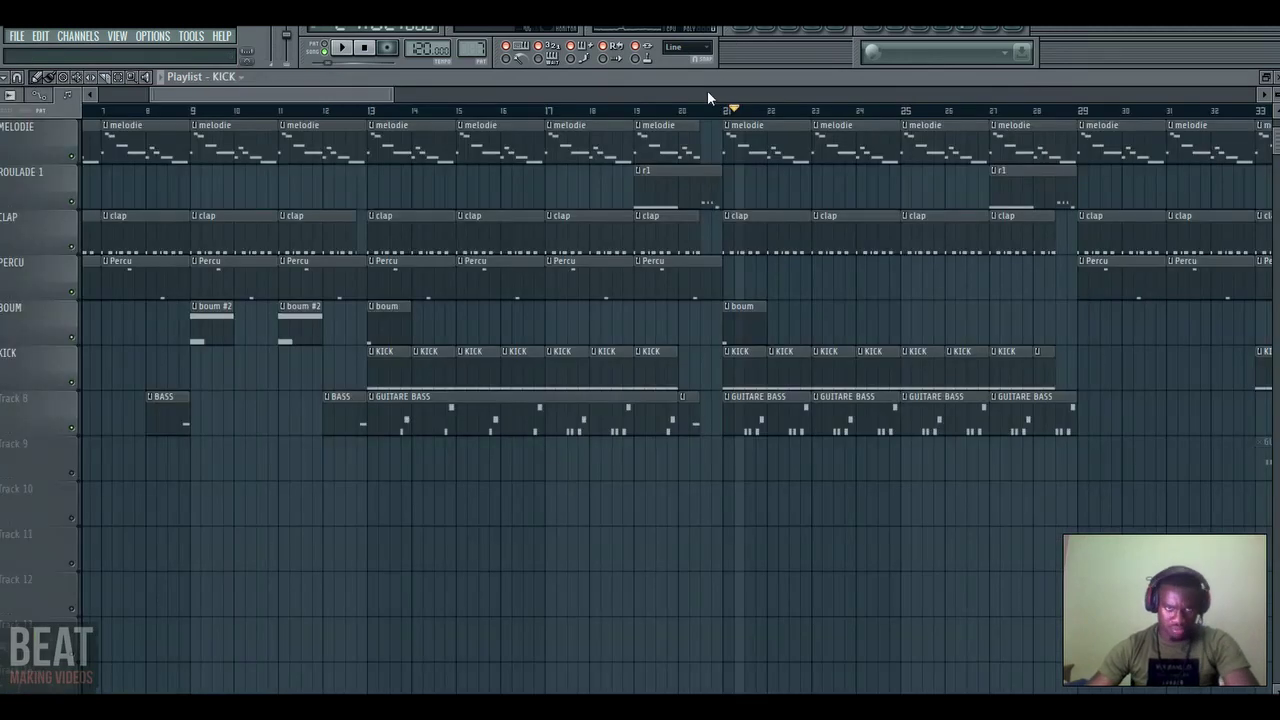
- Place the playback position at the start of bar 21 and recheck the Soulker Kick 5 notes before returning to the playlist
click(728, 114)
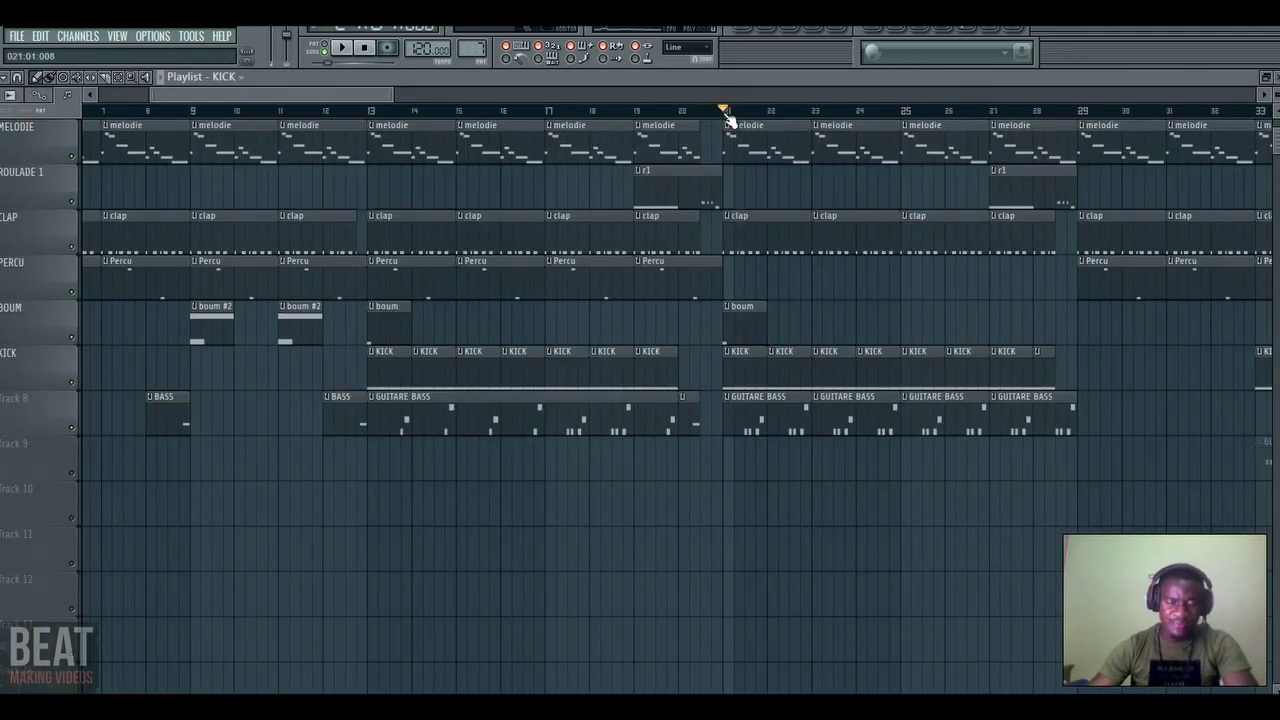
click(789, 26)
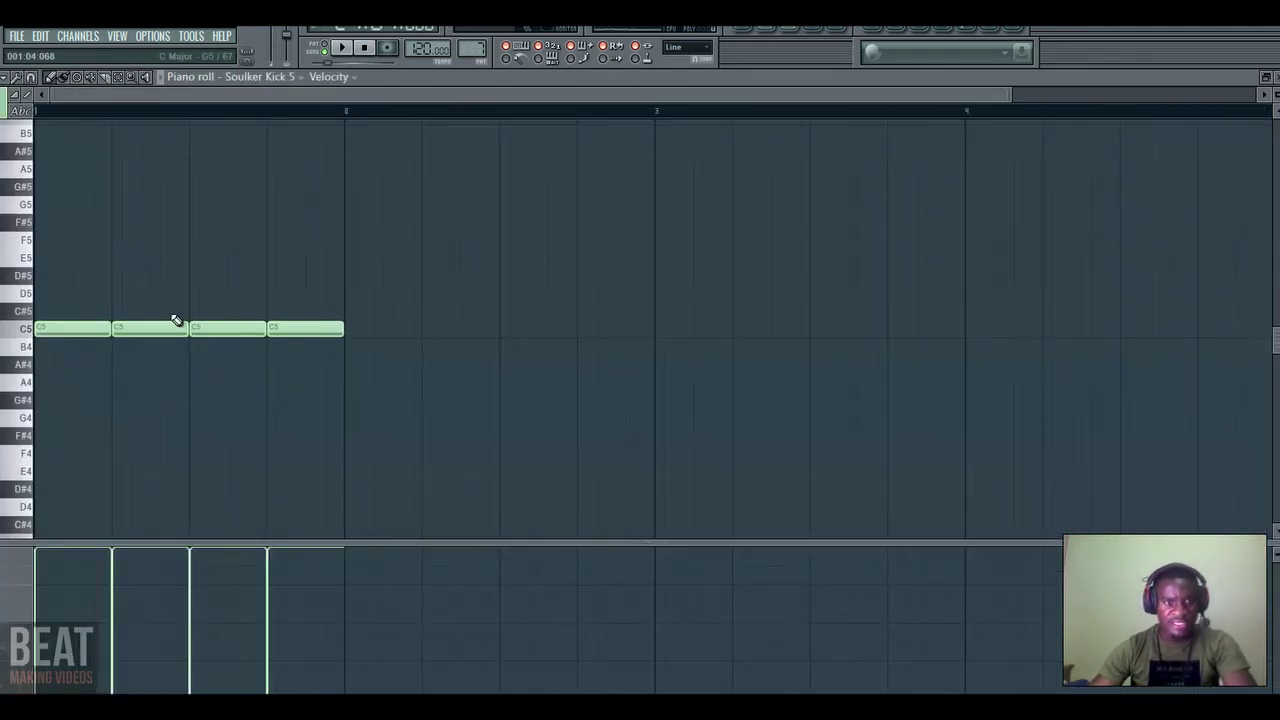
click(749, 27)
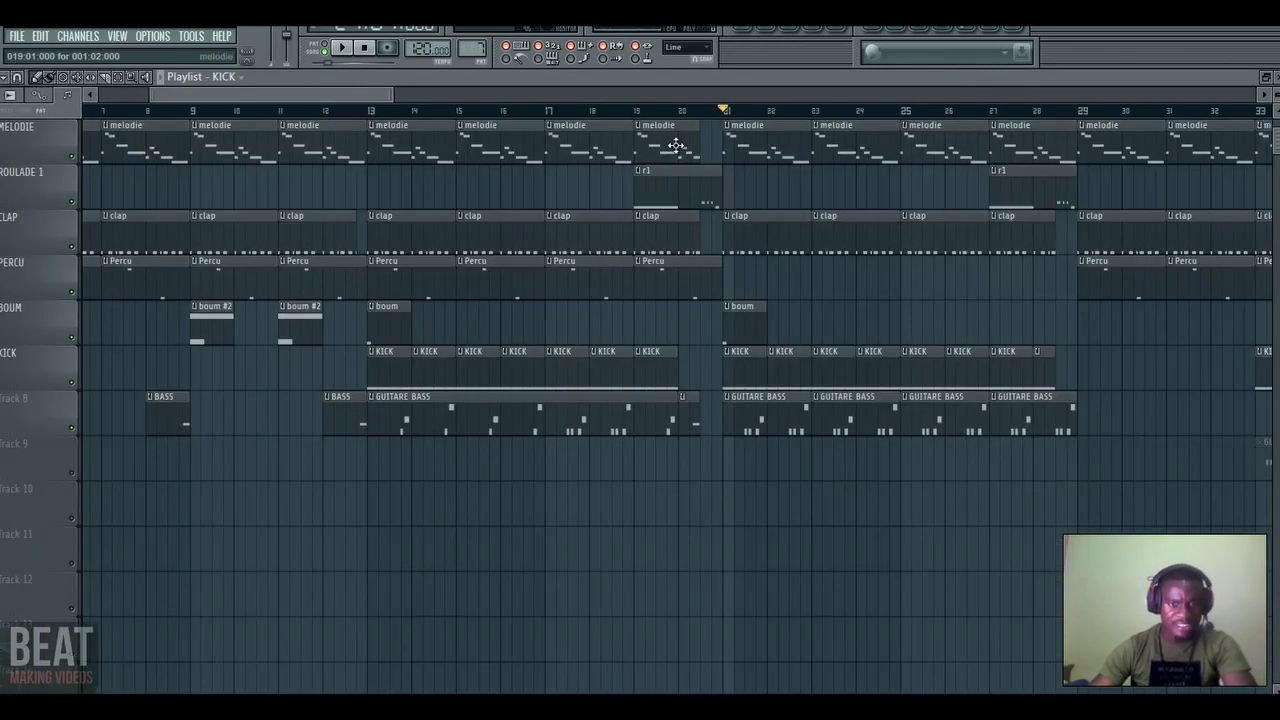
- Play the arrangement from bar 21 through the KICK and GUITARE BASS section up to about bar 29, and stop playback
key(space)
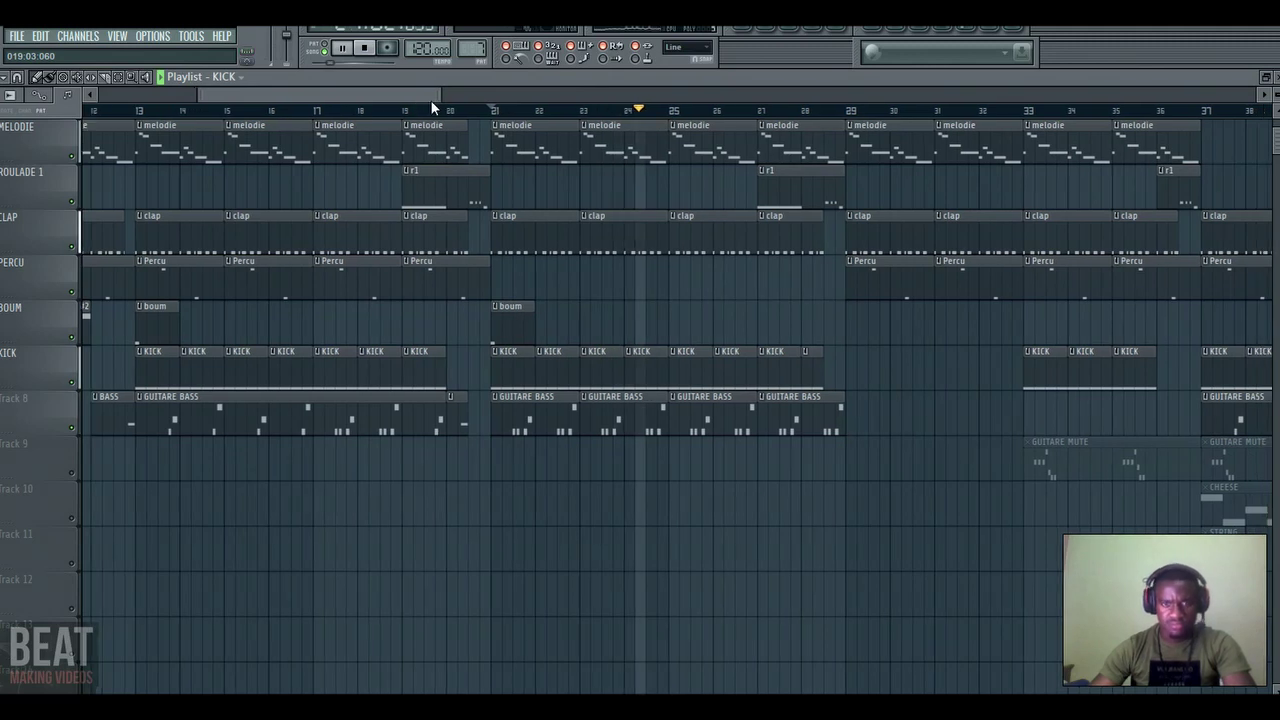
click(117, 78)
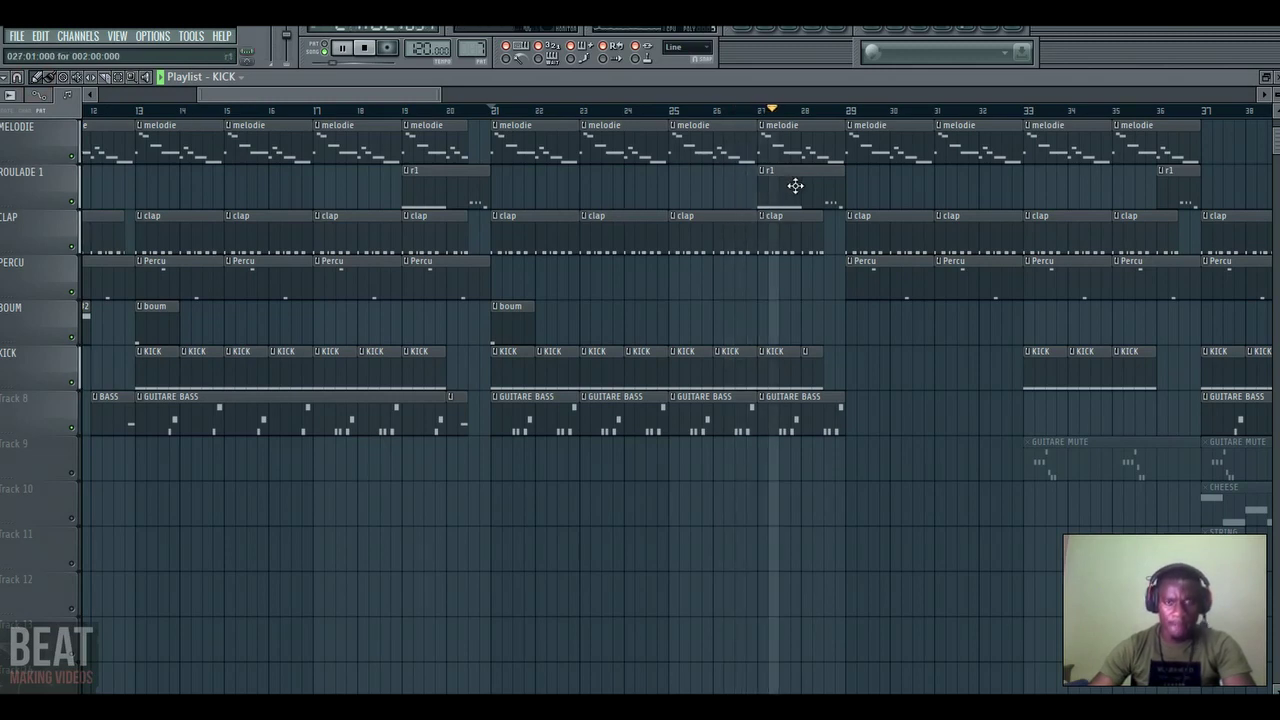
drag(430, 95, 455, 100)
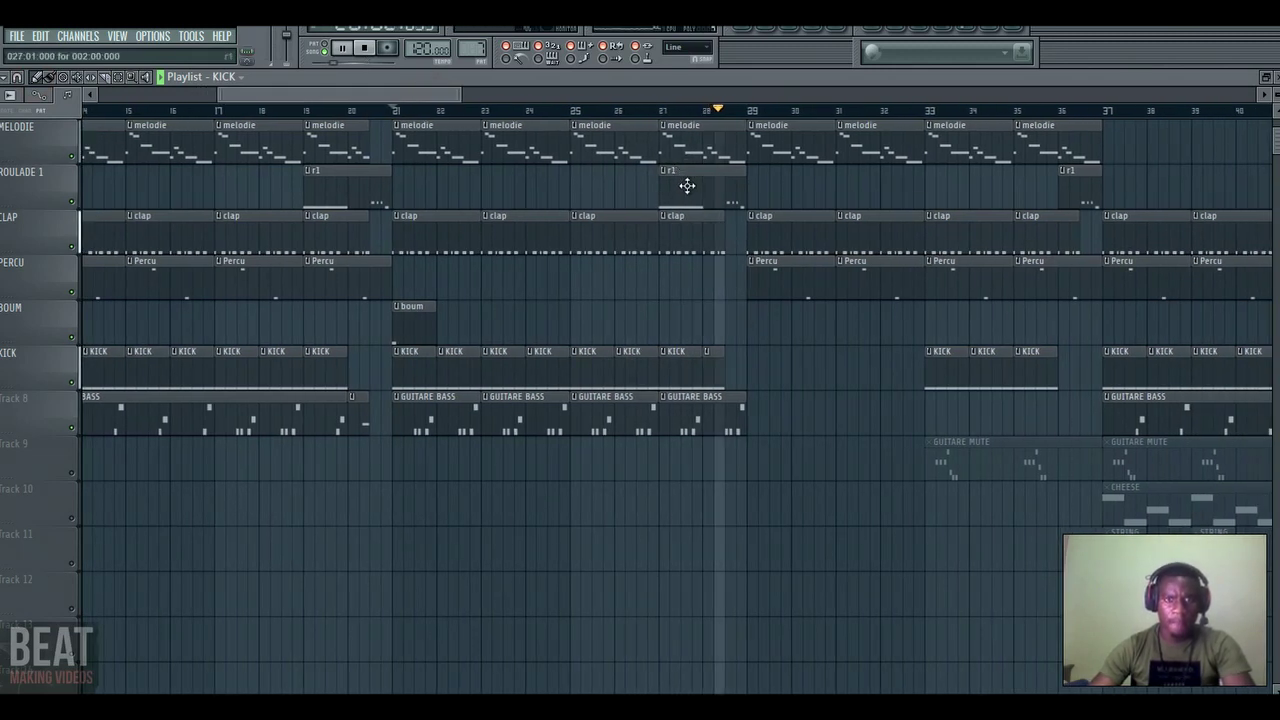
key(space)
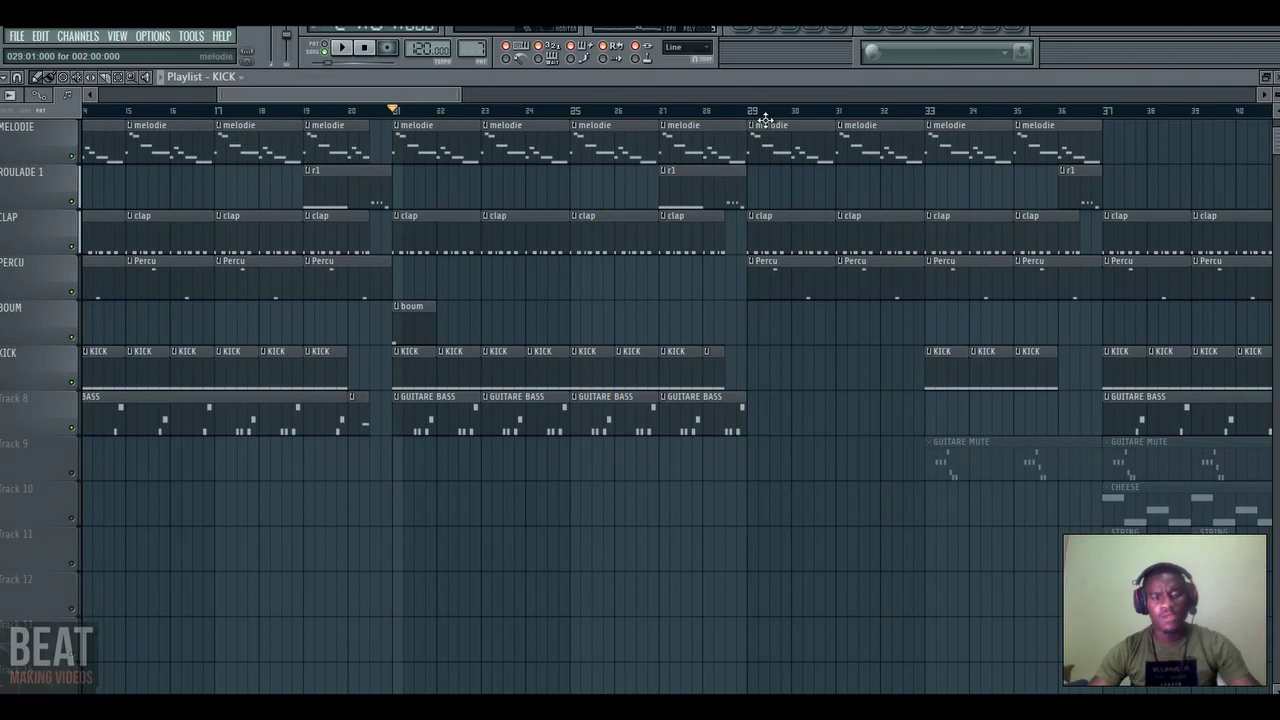